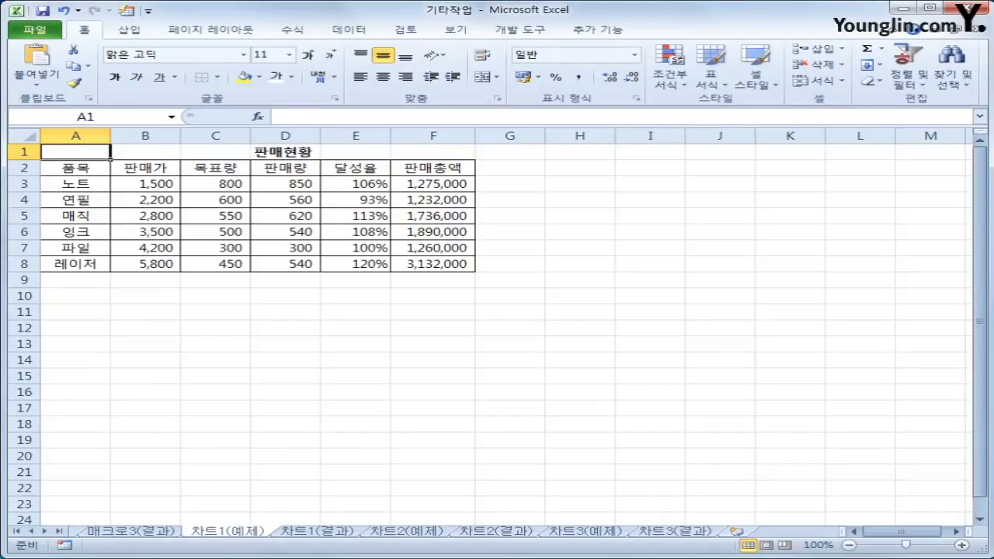
mouse_move(289, 226)
mouse_down()
mouse_move(295, 271)
mouse_move(322, 287)
mouse_up()
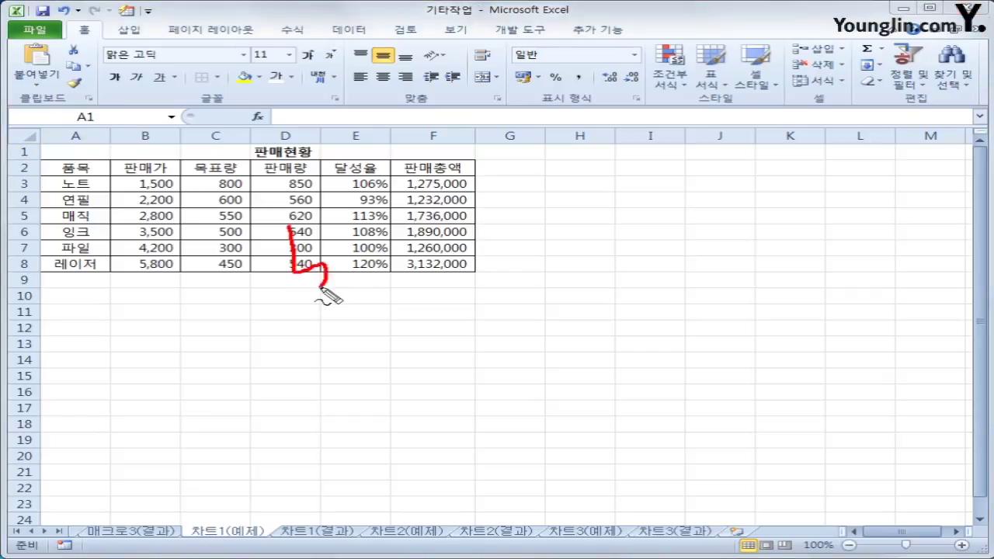
mouse_move(289, 247)
mouse_down()
mouse_move(326, 247)
mouse_move(385, 283)
mouse_move(354, 281)
mouse_move(456, 287)
mouse_move(494, 275)
mouse_move(514, 295)
mouse_move(575, 305)
mouse_move(562, 283)
mouse_up()
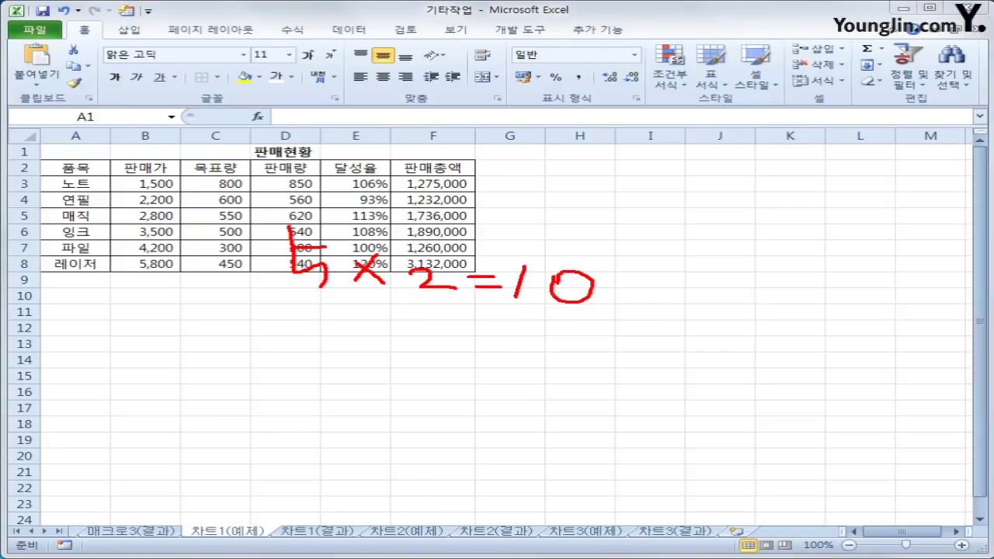
key(Escape)
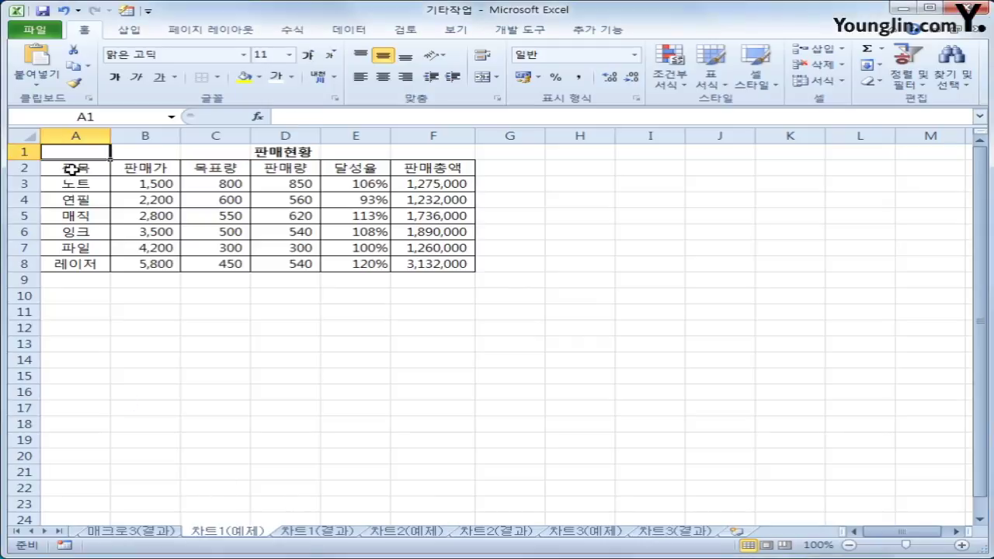
Insert a 2-D clustered column chart from the 품목, 목표량 and 판매량 data in A2:A8 and C2:D8.
drag(68, 168, 74, 262)
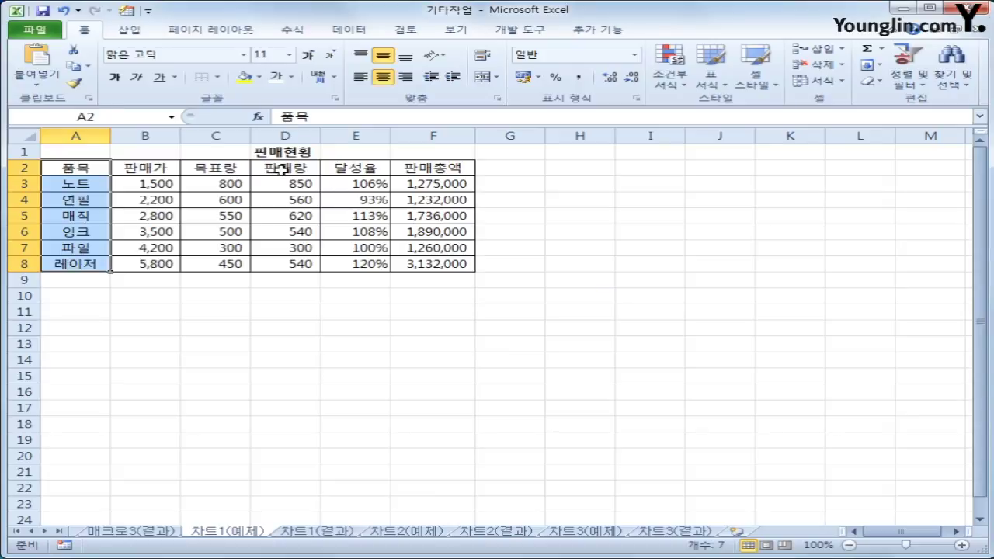
drag(215, 169, 276, 258)
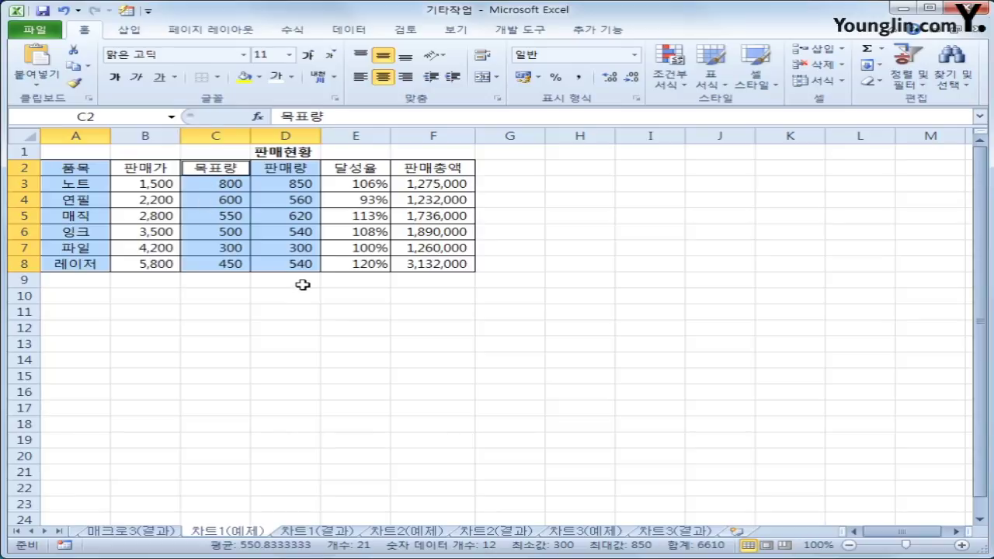
click(130, 31)
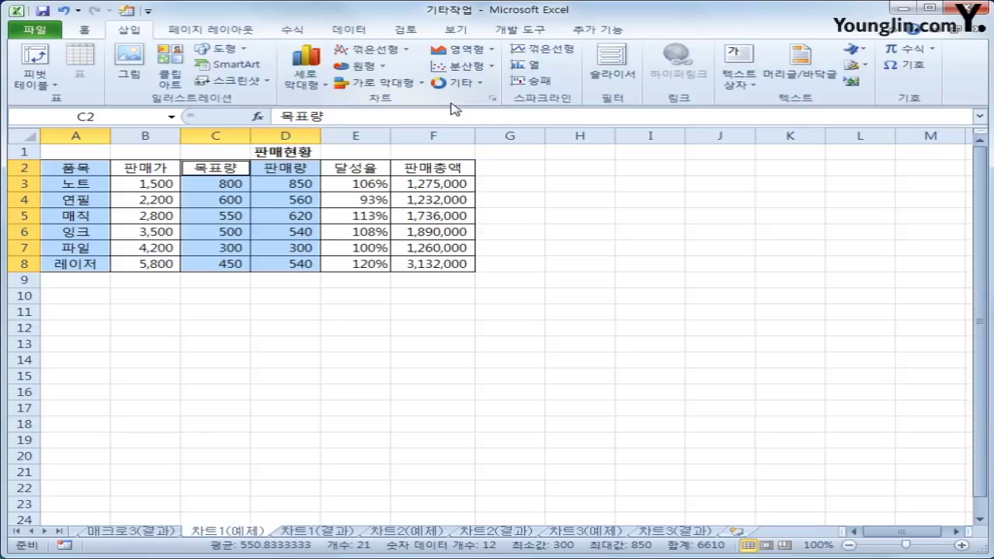
click(307, 87)
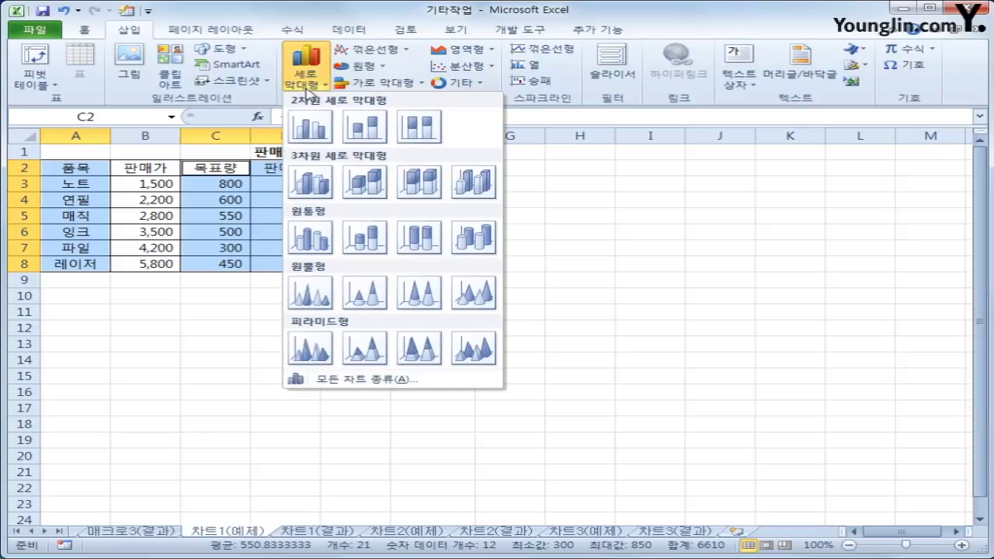
click(309, 129)
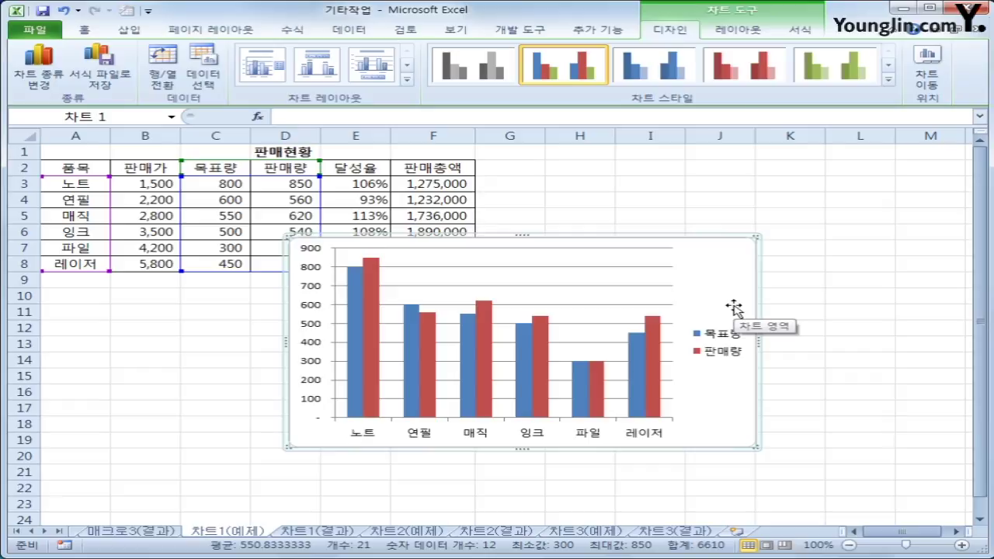
Add a title above the chart reading "문구판매현황".
click(742, 35)
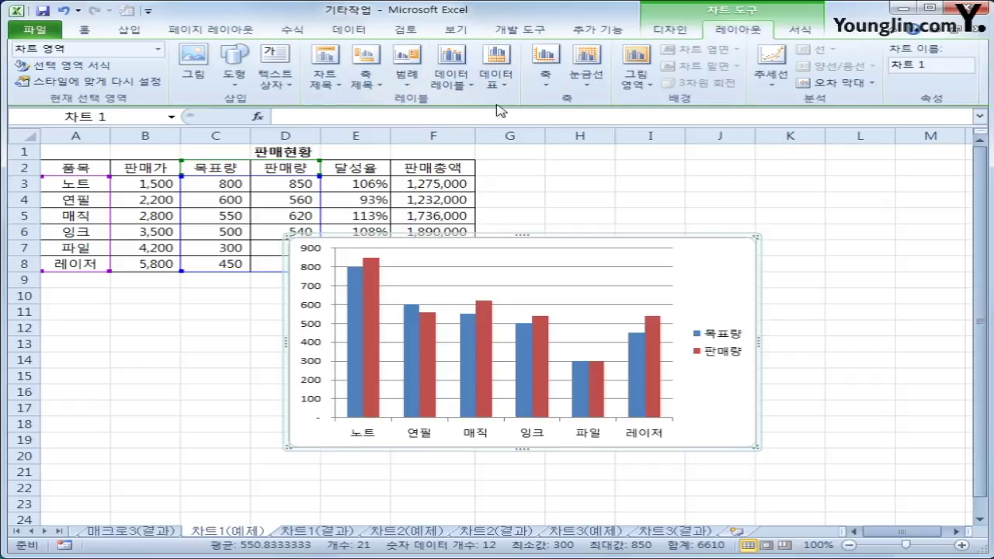
click(327, 84)
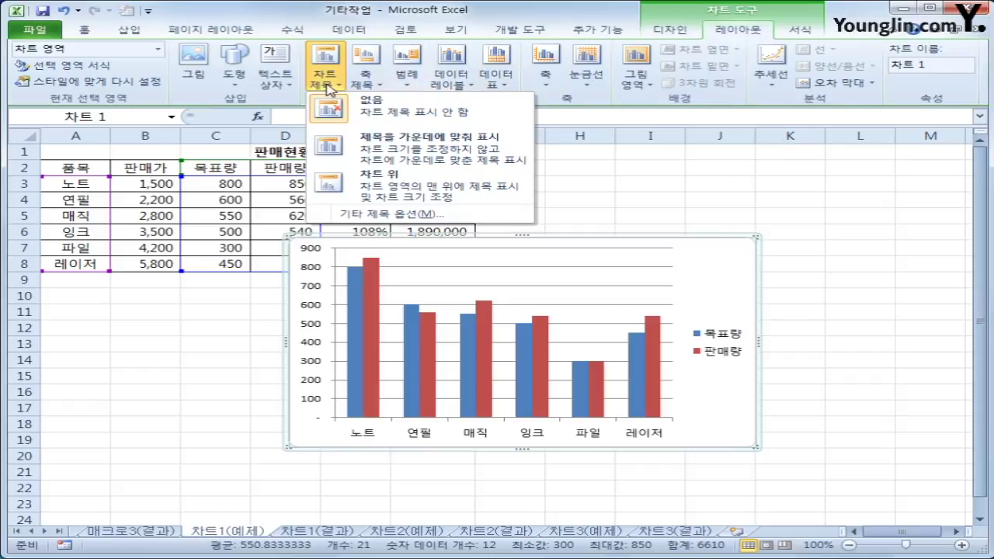
click(371, 186)
drag(479, 260, 565, 270)
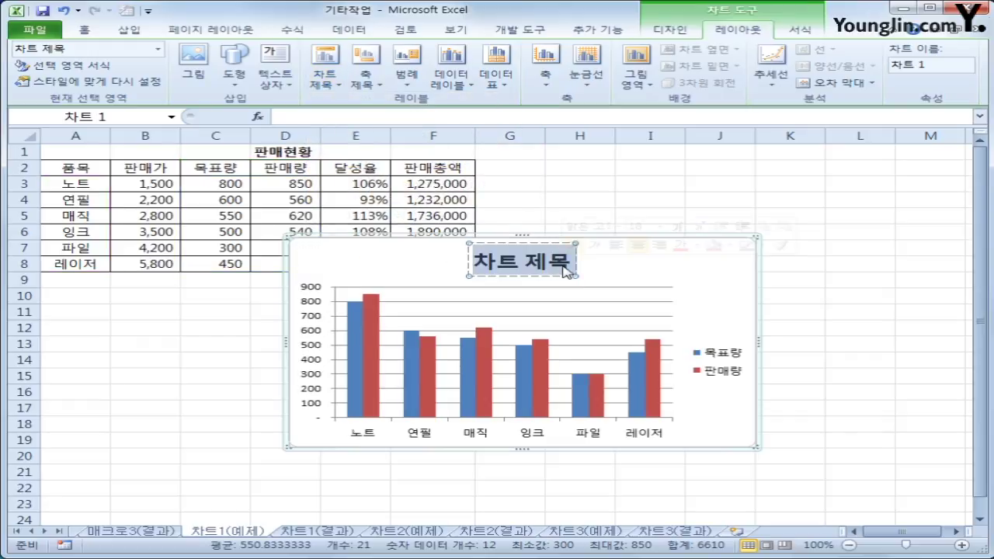
text(문ㄱ)
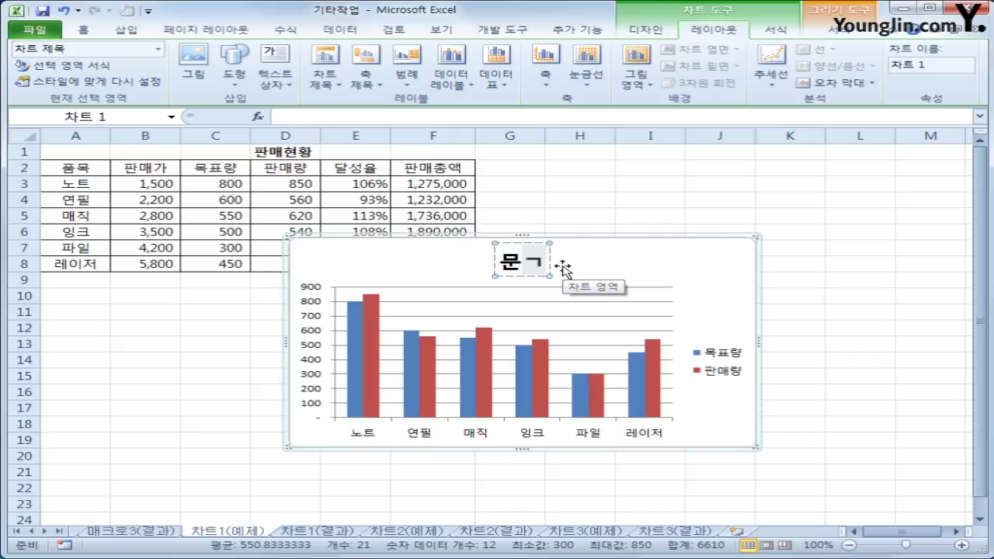
text(ㅜ판매현호)
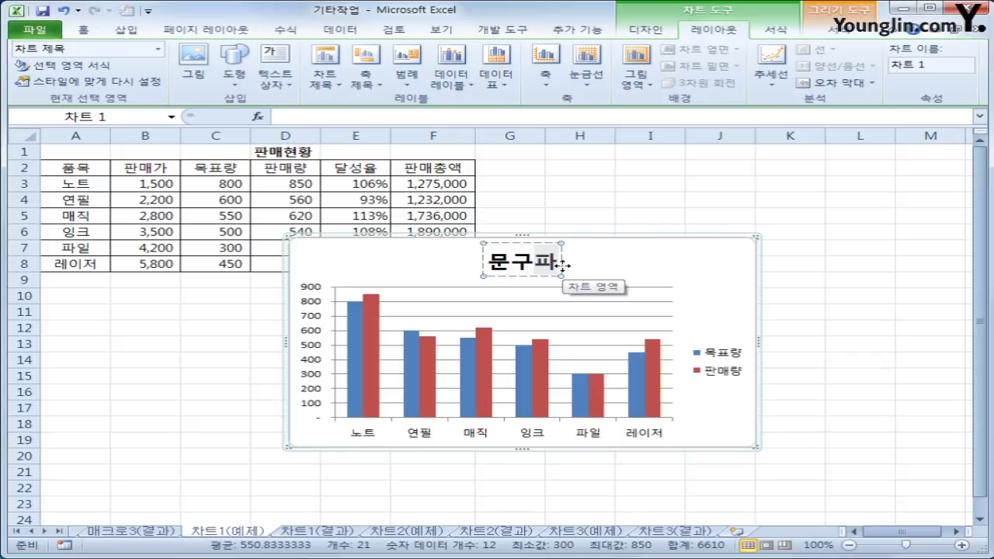
text(ㅏㅇ)
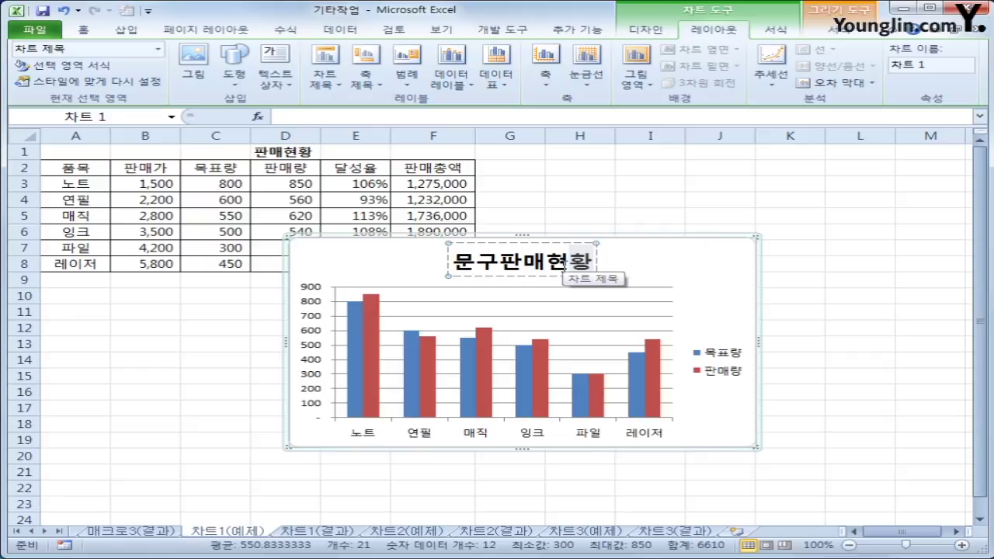
click(535, 243)
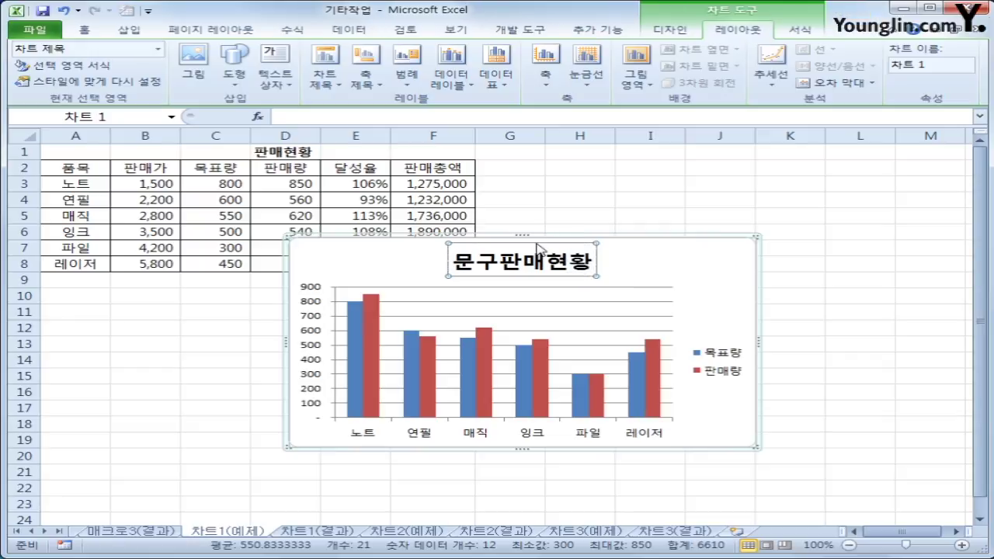
Format the chart title in the 돋움체 font at size 16.
right_click(536, 246)
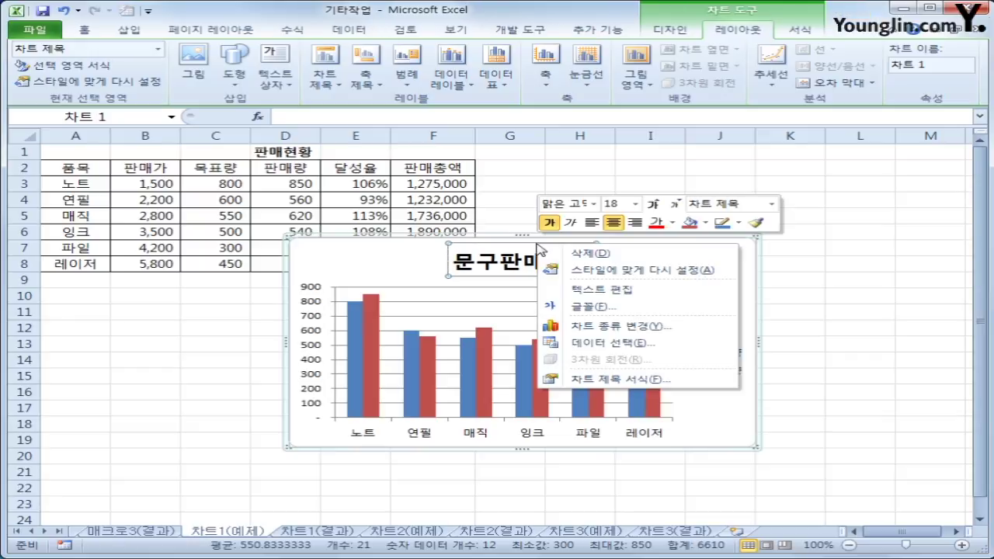
click(594, 204)
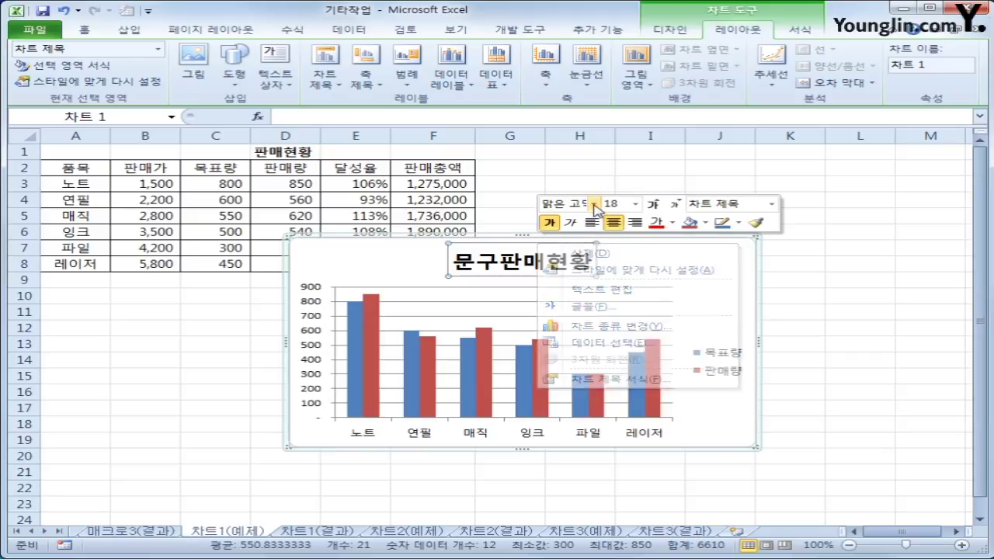
drag(806, 237, 799, 346)
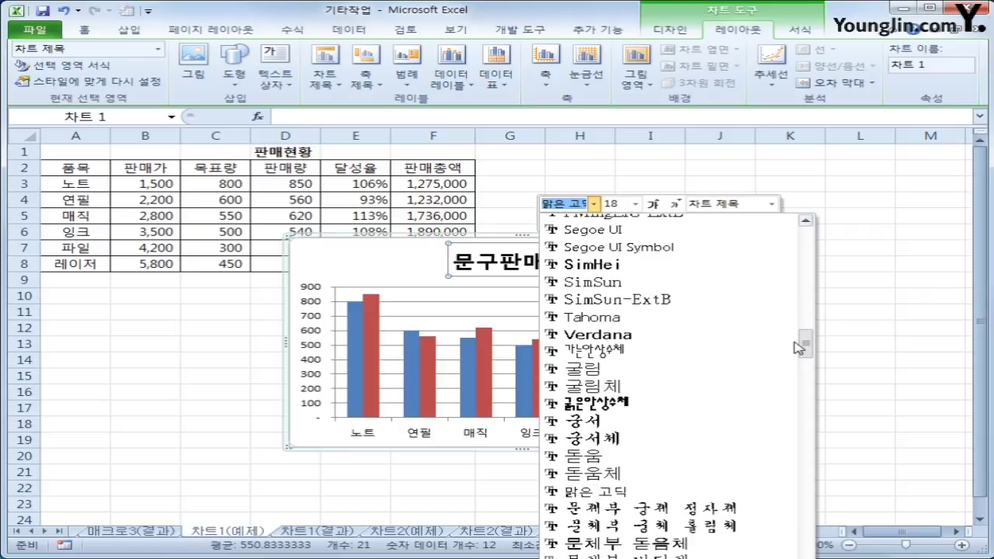
click(647, 475)
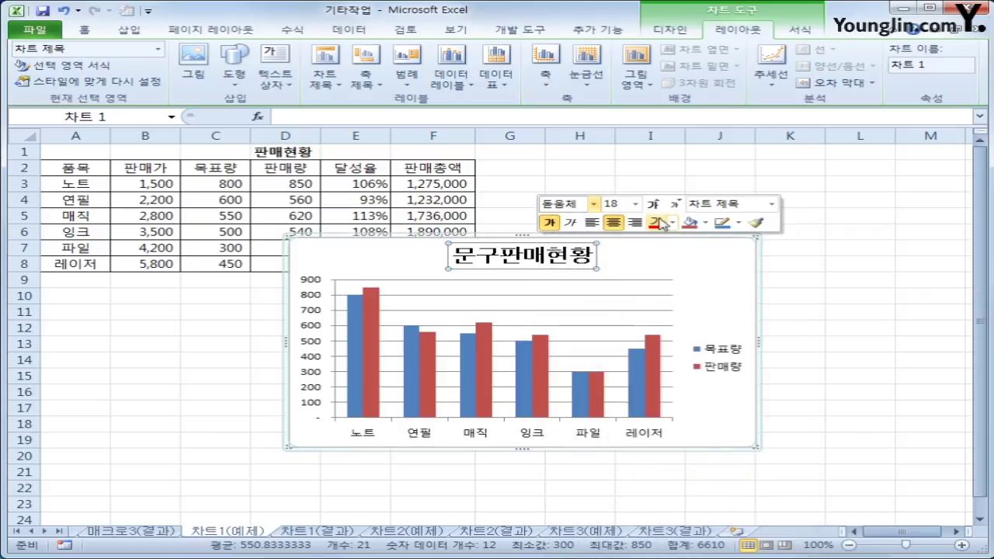
click(635, 203)
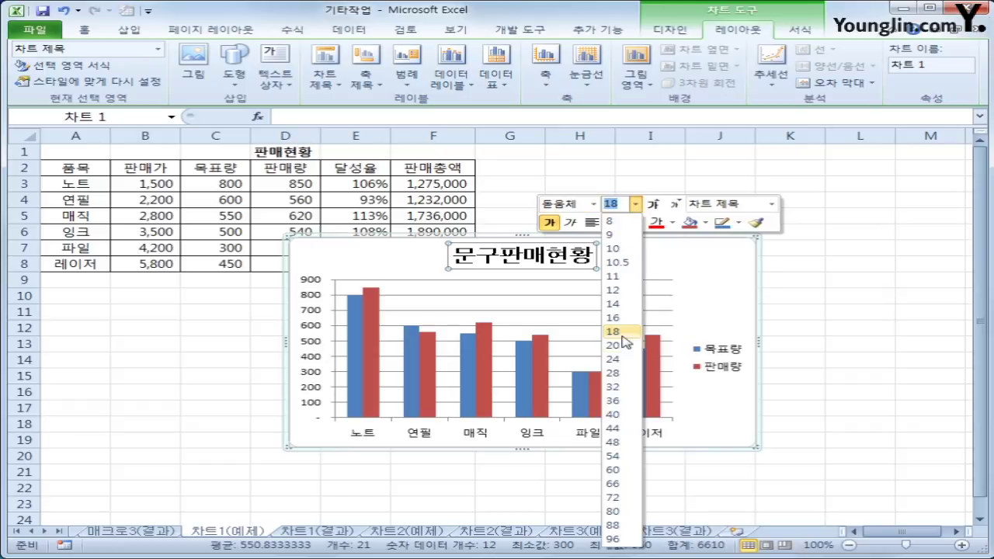
click(625, 317)
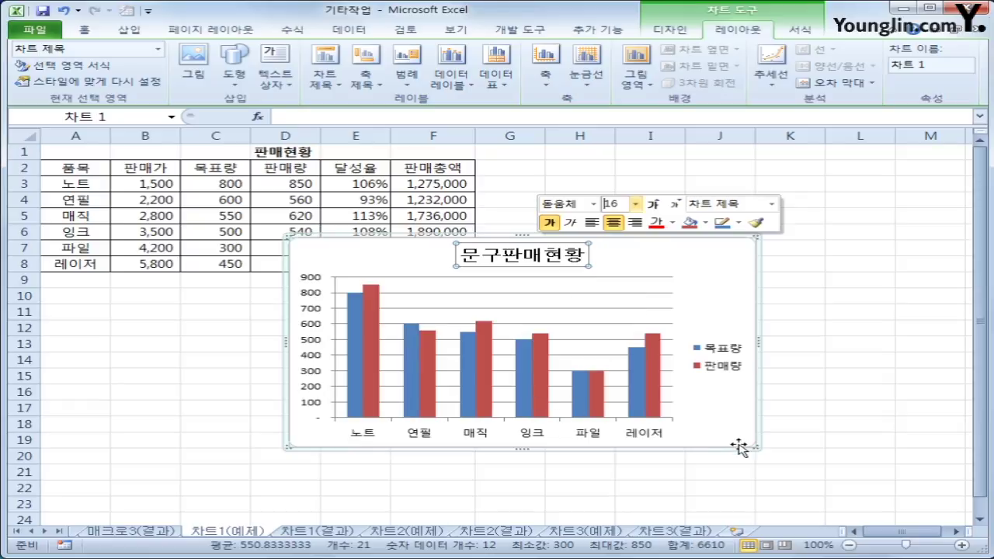
Add a data label to only the 노트 column of the 판매량 series.
click(371, 327)
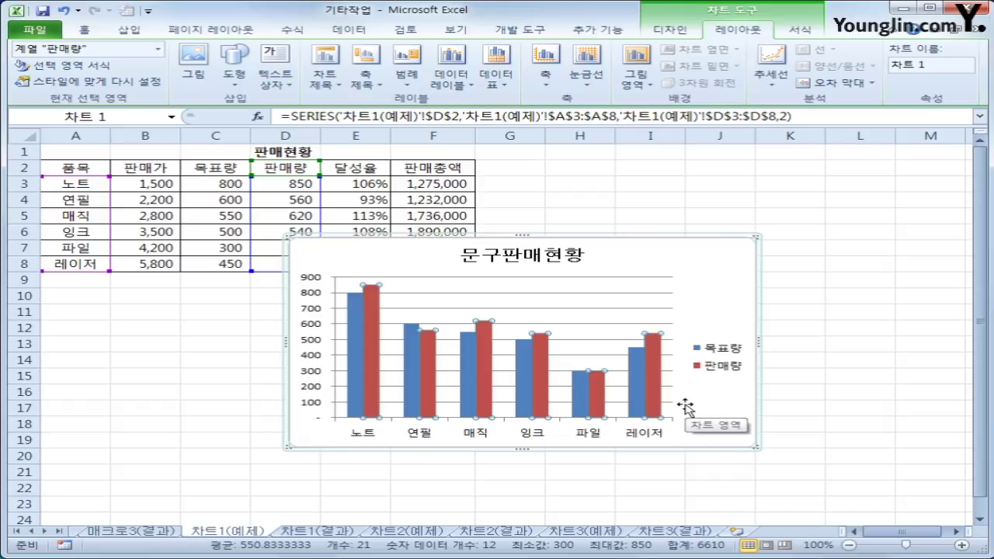
mouse_move(374, 318)
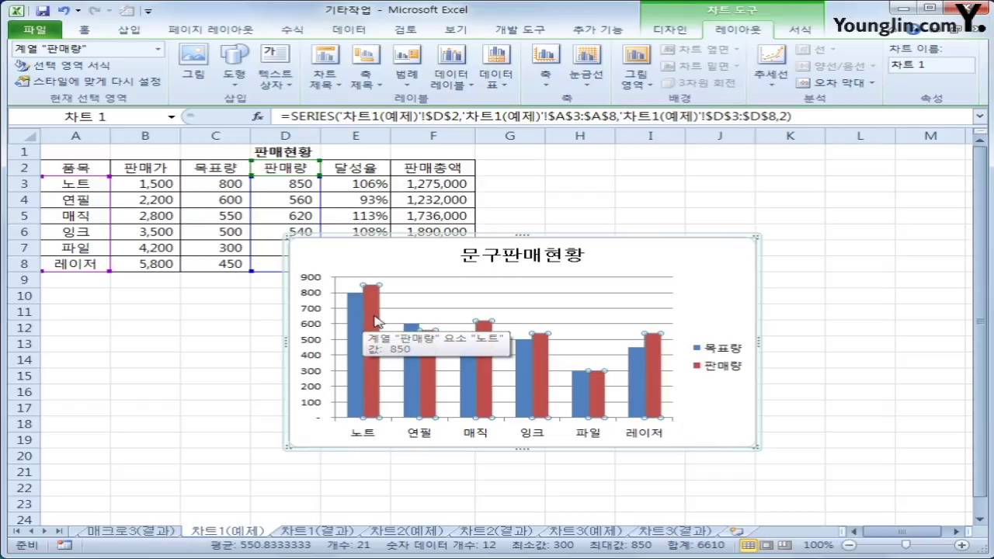
click(374, 320)
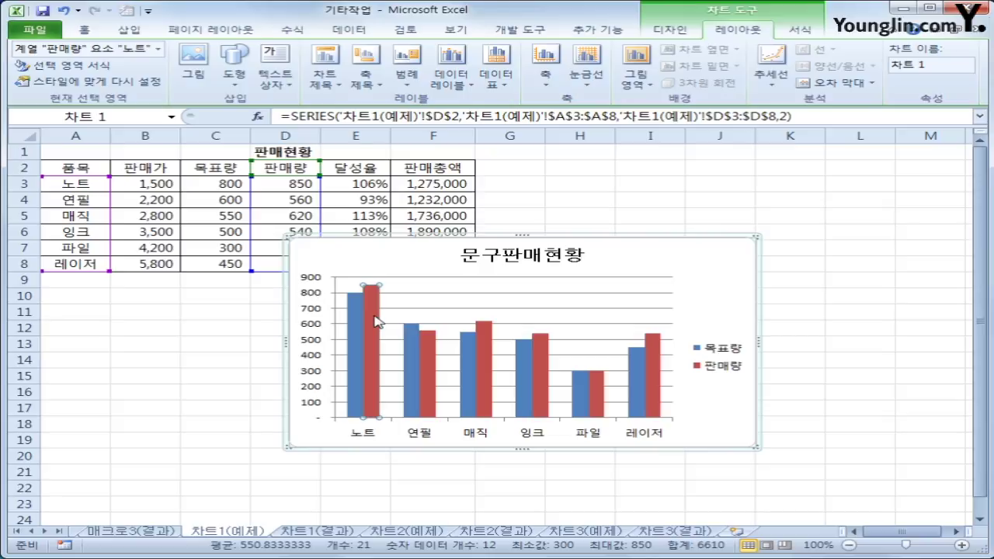
right_click(374, 319)
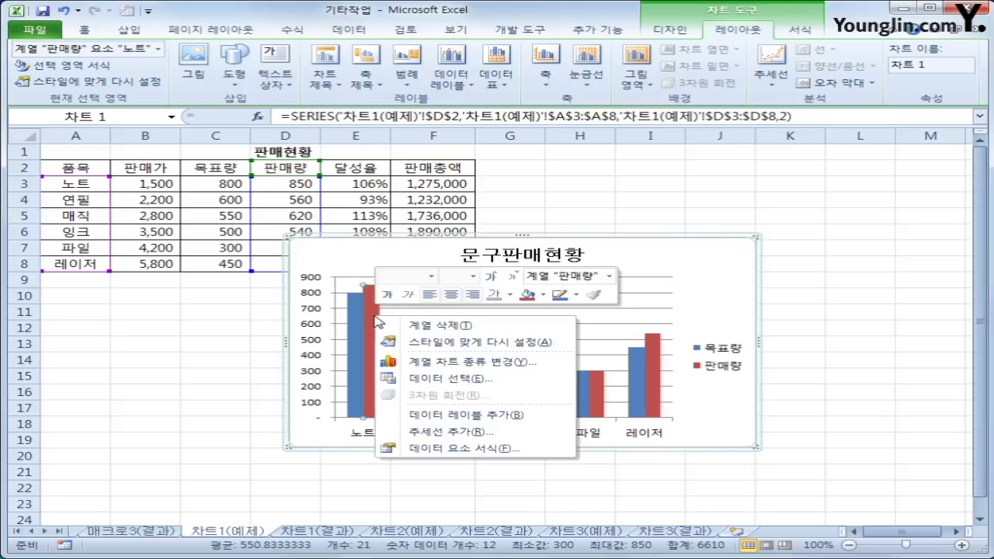
click(557, 417)
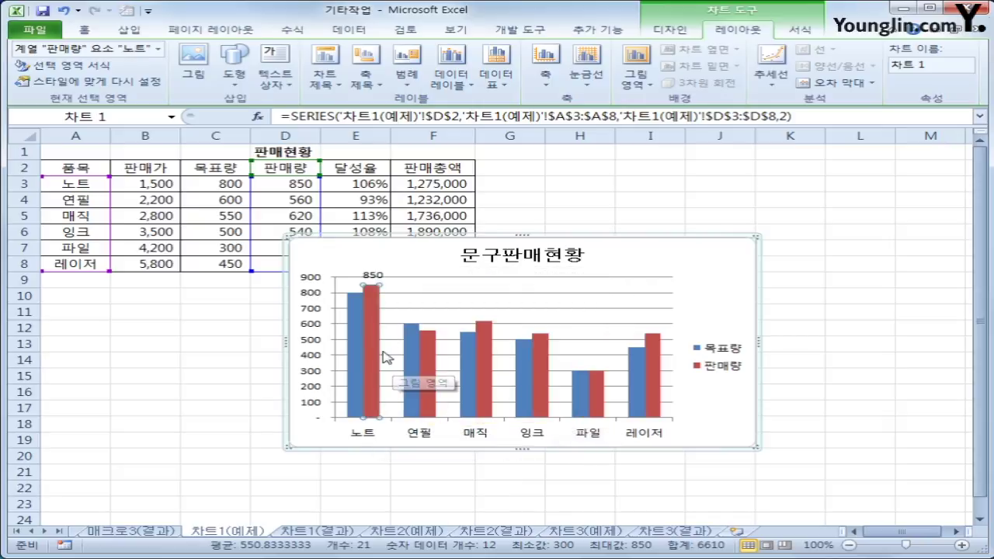
mouse_move(377, 357)
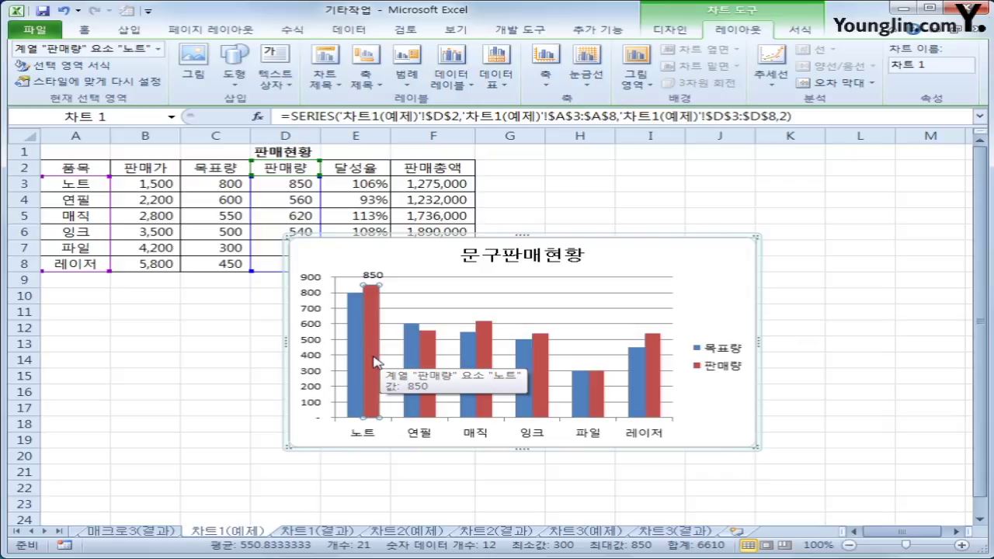
click(696, 260)
right_click(696, 261)
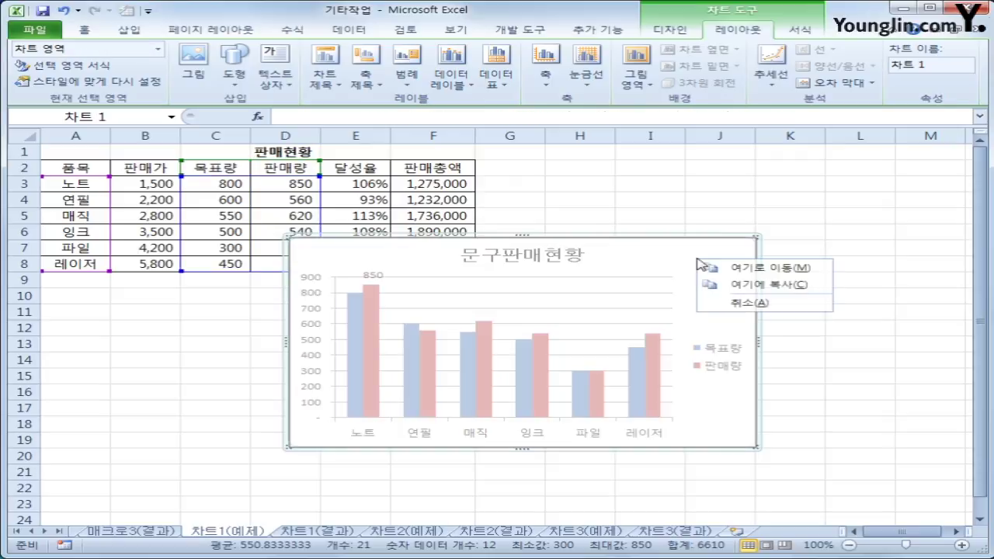
click(874, 306)
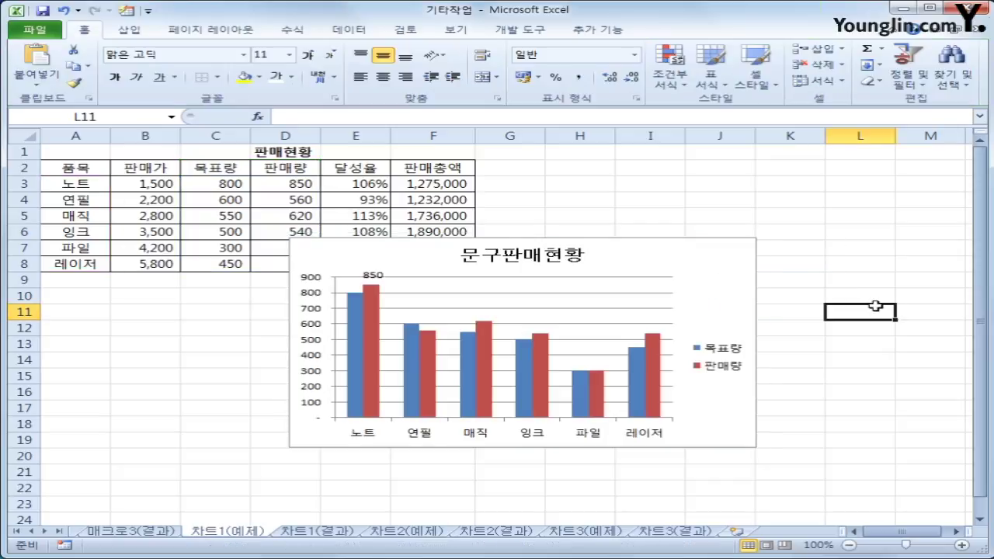
Give the chart area's border rounded corners (둥근 모서리) in the chart area formatting.
click(707, 267)
key(shift+F10)
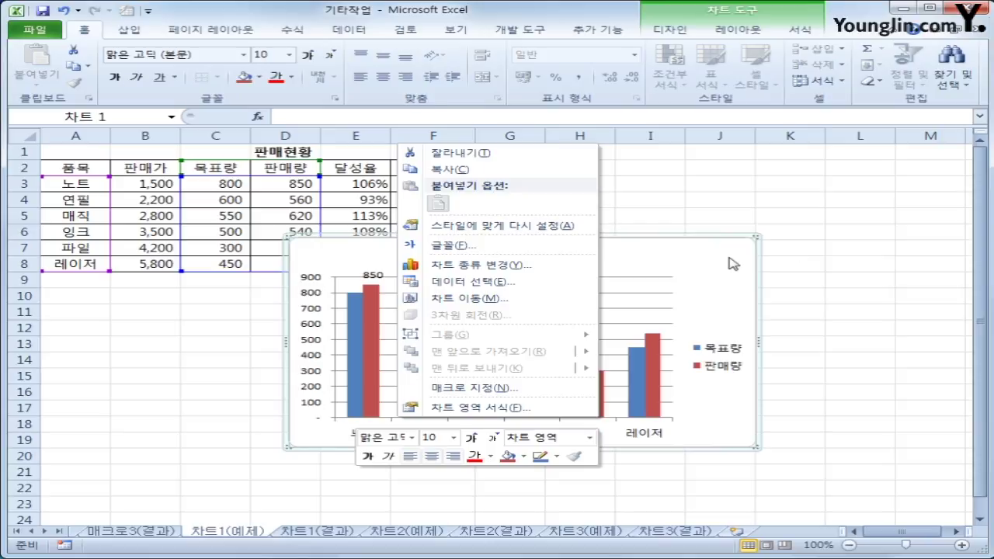
click(463, 407)
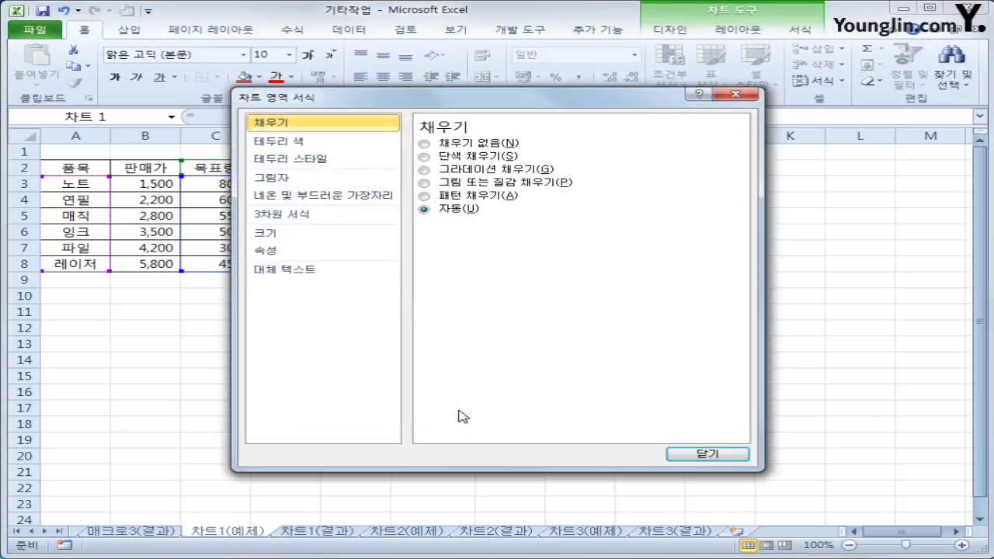
click(321, 160)
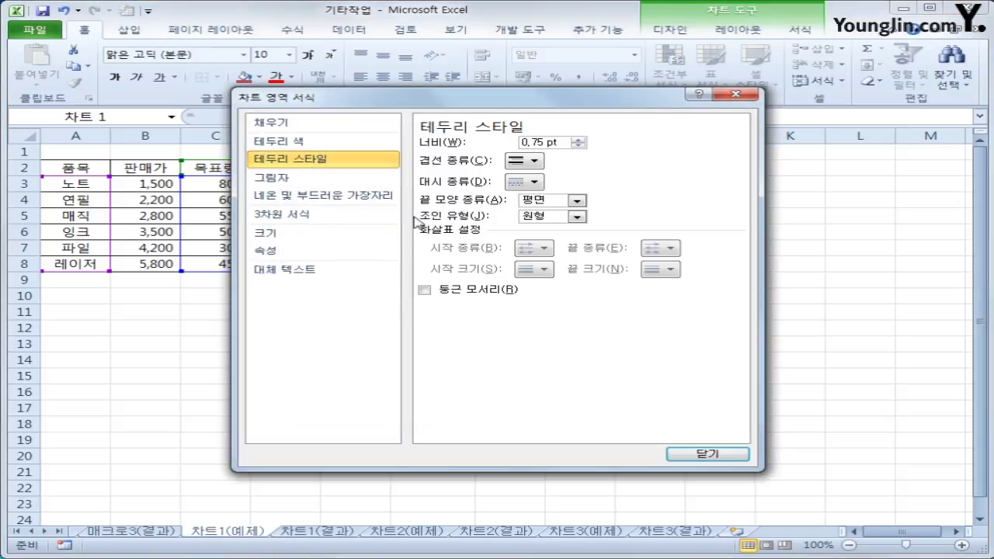
click(479, 289)
Apply the outer (바깥쪽) shadow preset offset diagonally to the lower right to the chart area.
click(380, 178)
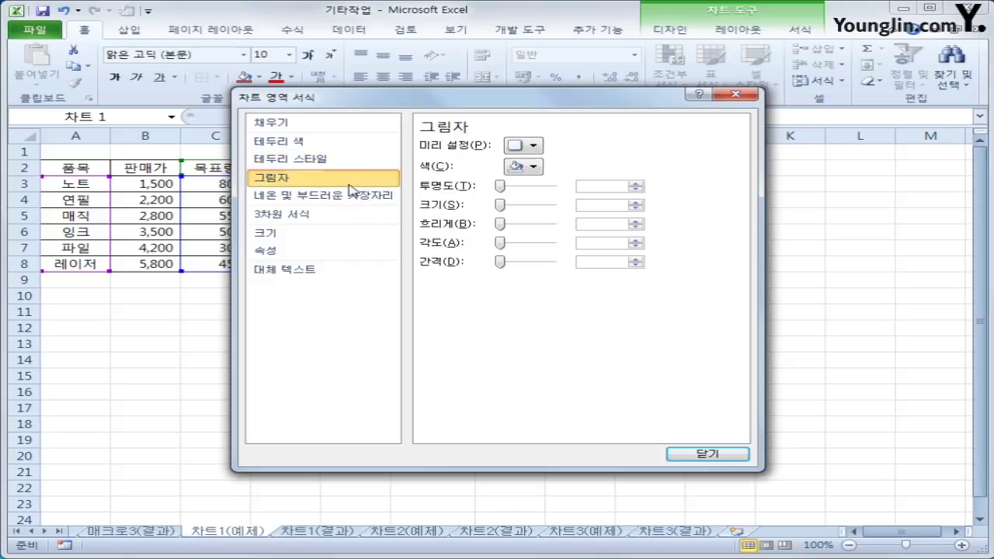
click(516, 146)
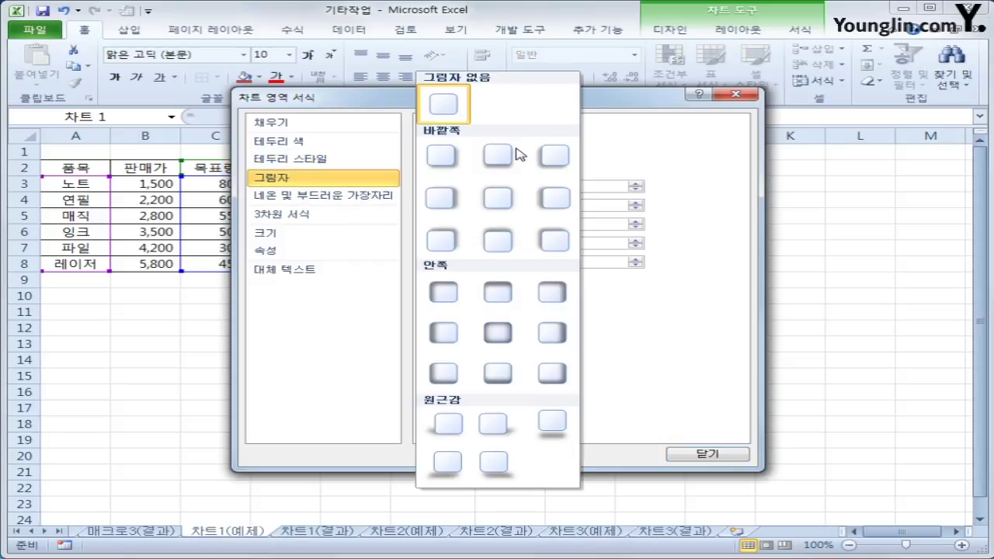
click(442, 158)
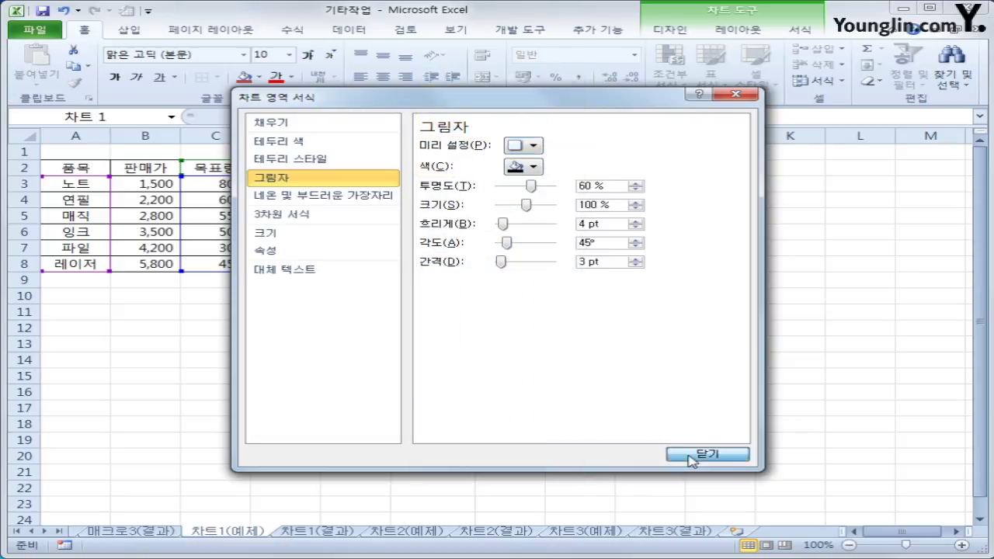
Close the chart area formatting and move the chart below the table so its upper-left corner sits at A10.
click(690, 455)
click(875, 468)
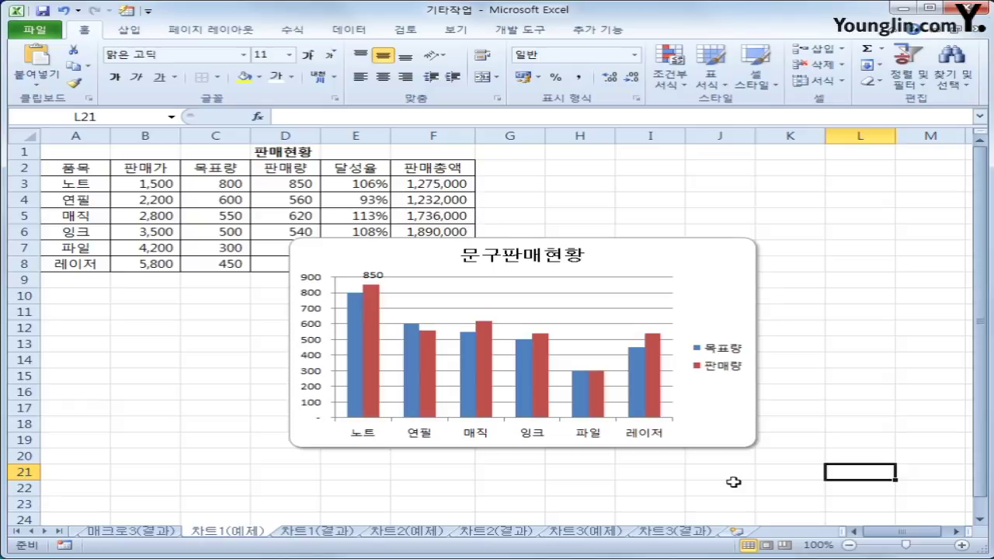
drag(716, 246, 468, 299)
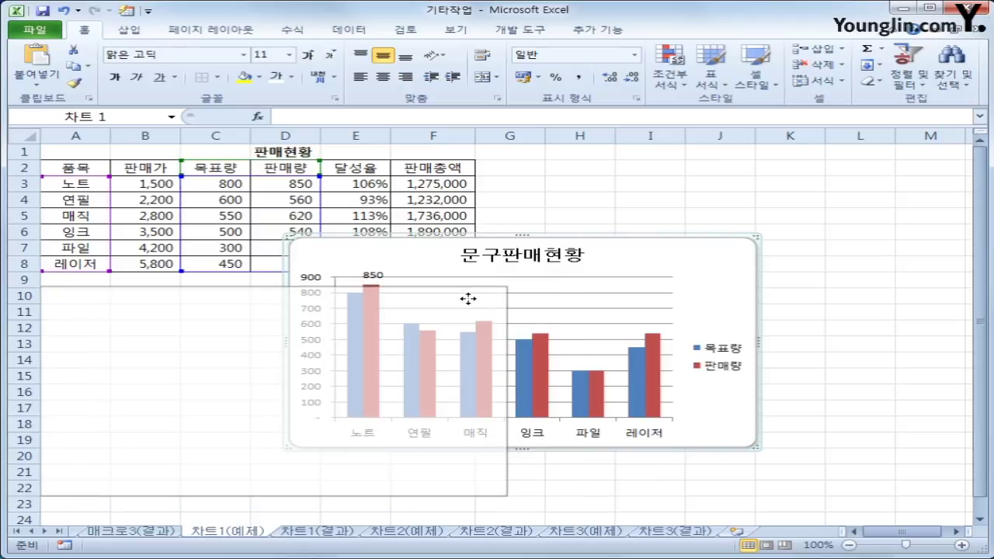
drag(468, 298, 469, 302)
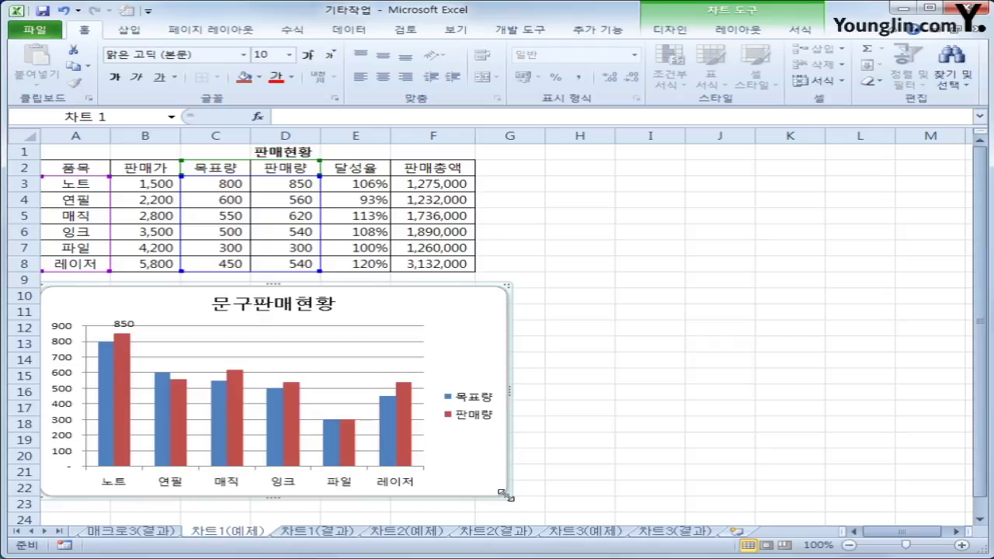
Enlarge the chart from its lower-right corner so that it covers the cell range A10:H28.
drag(505, 494, 545, 511)
scroll(603, 357, down, 10)
scroll(588, 155, up, 2)
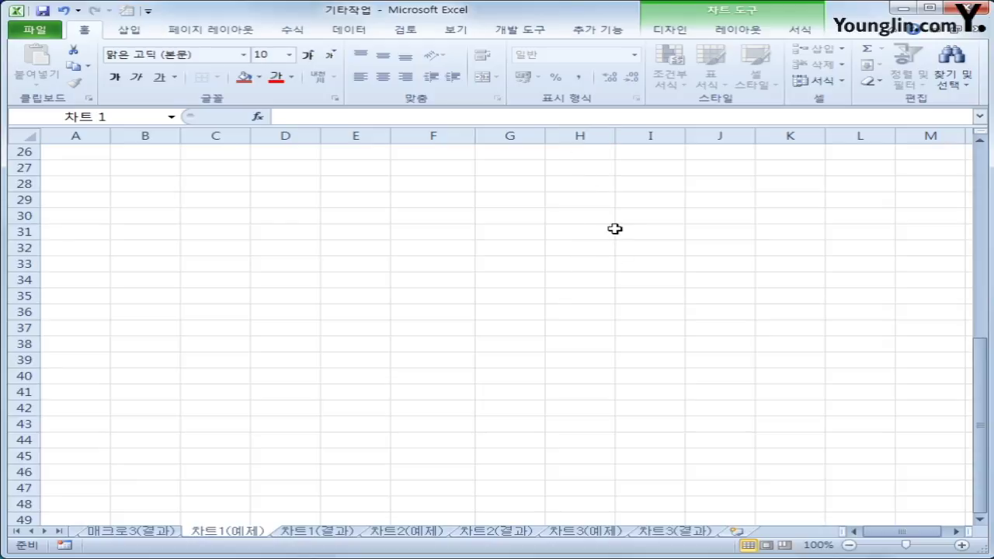
scroll(613, 226, up, 3)
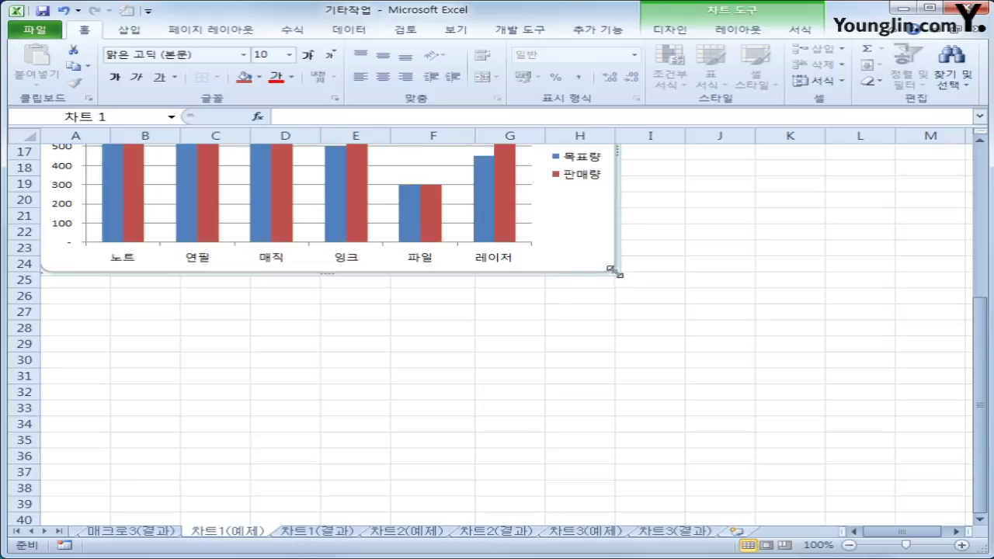
drag(619, 272, 613, 336)
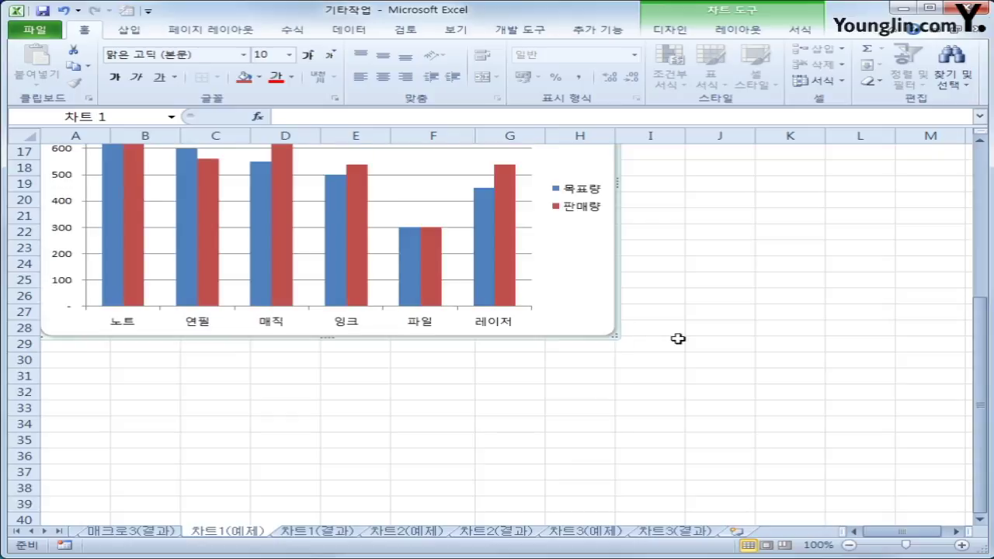
scroll(676, 337, up, 3)
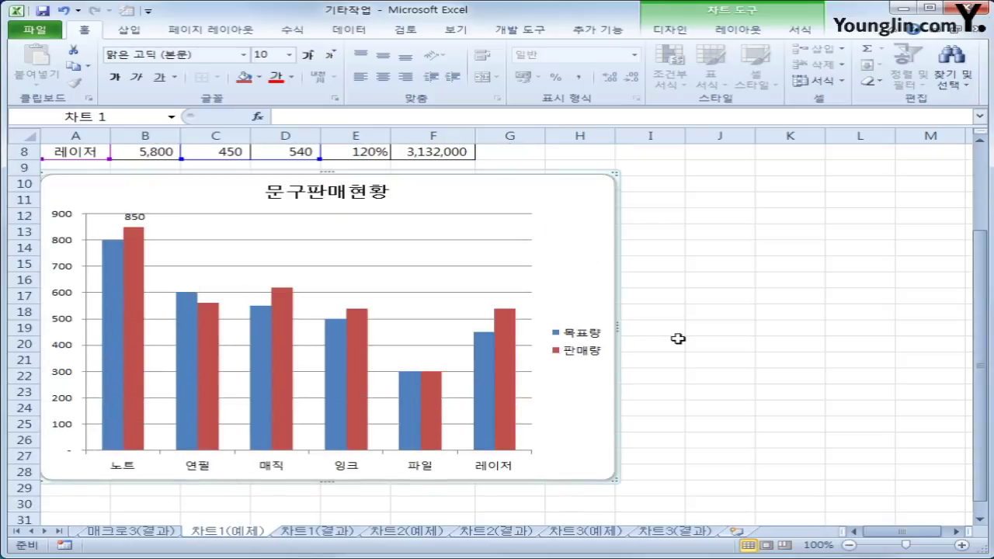
click(678, 338)
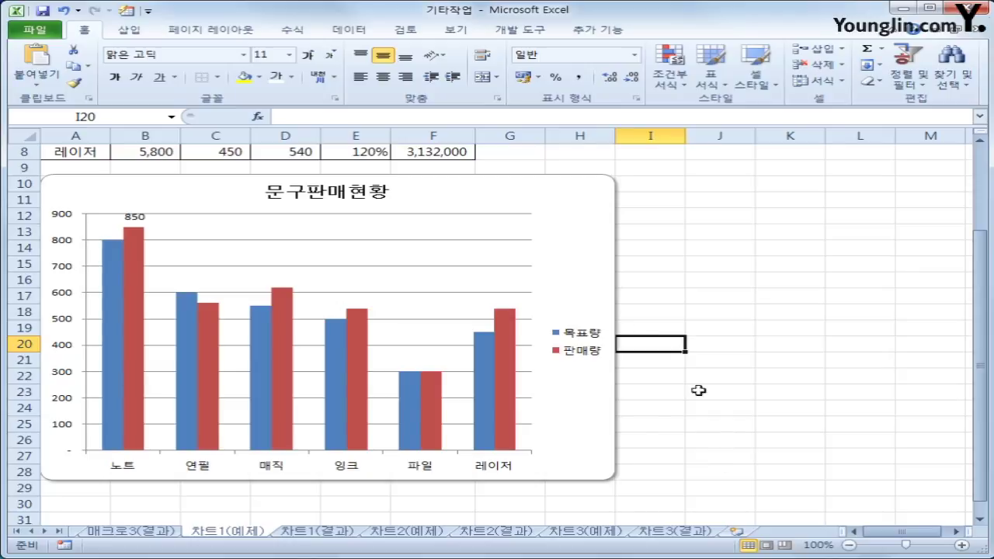
scroll(707, 416, up, 3)
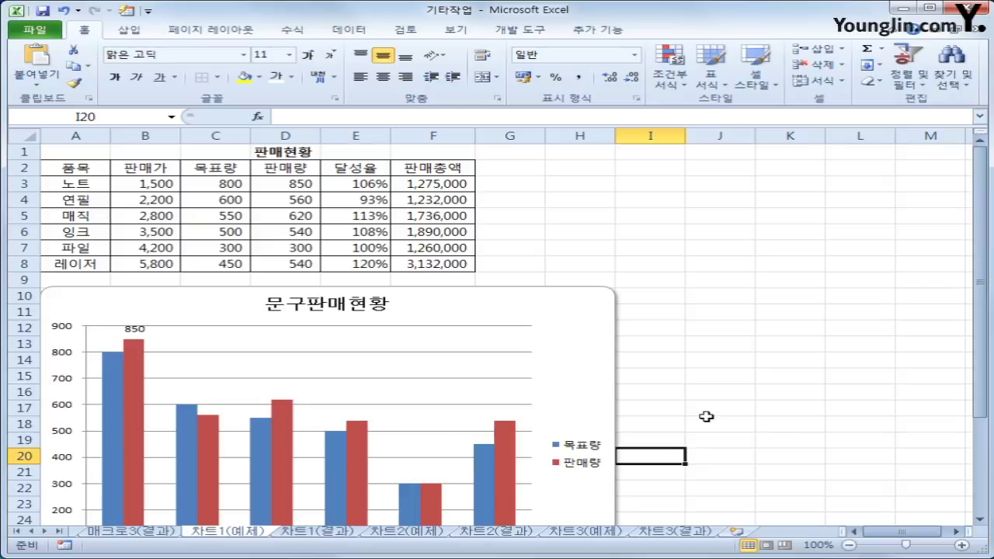
Look over the charts on the 차트2(예제), 차트1(예제) and 차트3(예제) sheets, ending on 차트2(예제).
click(404, 532)
click(754, 381)
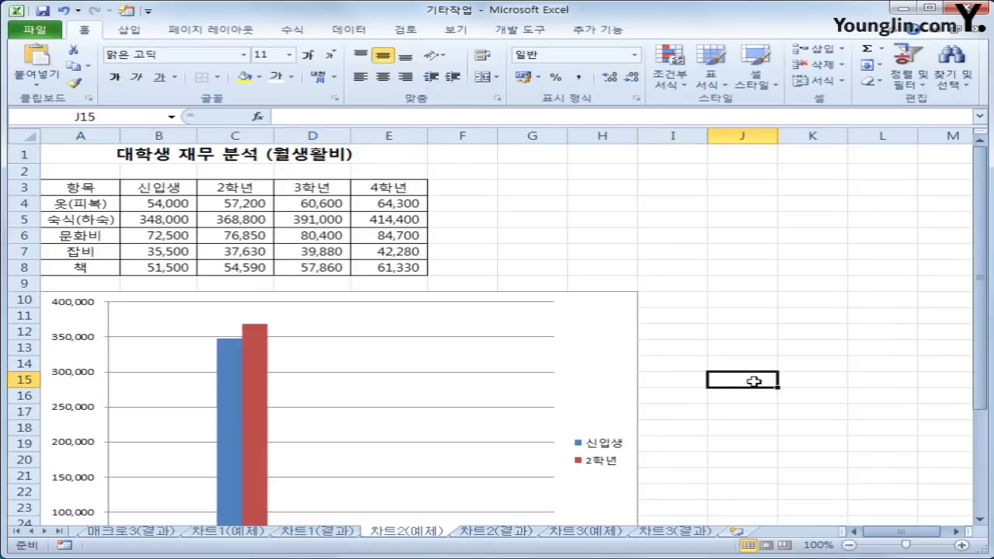
scroll(754, 381, down, 2)
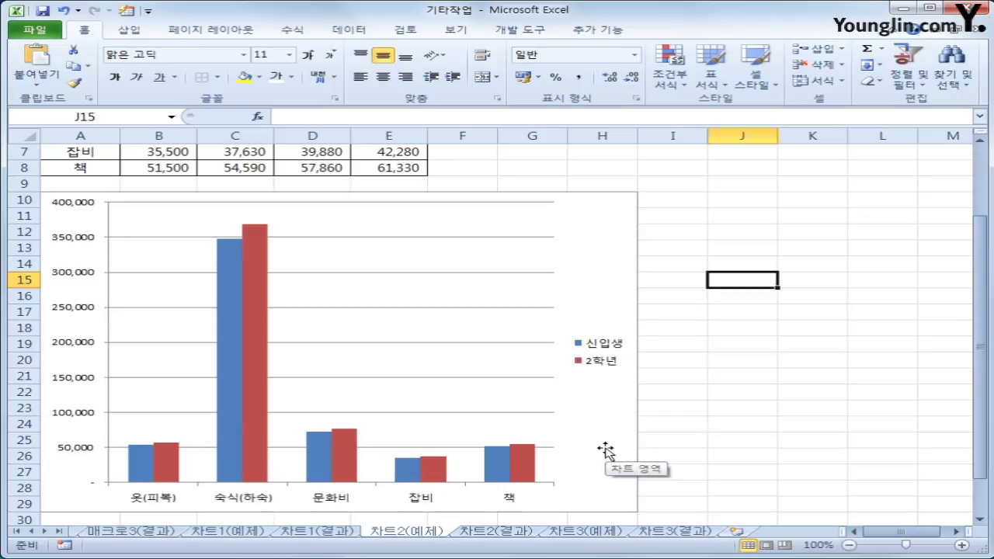
click(214, 534)
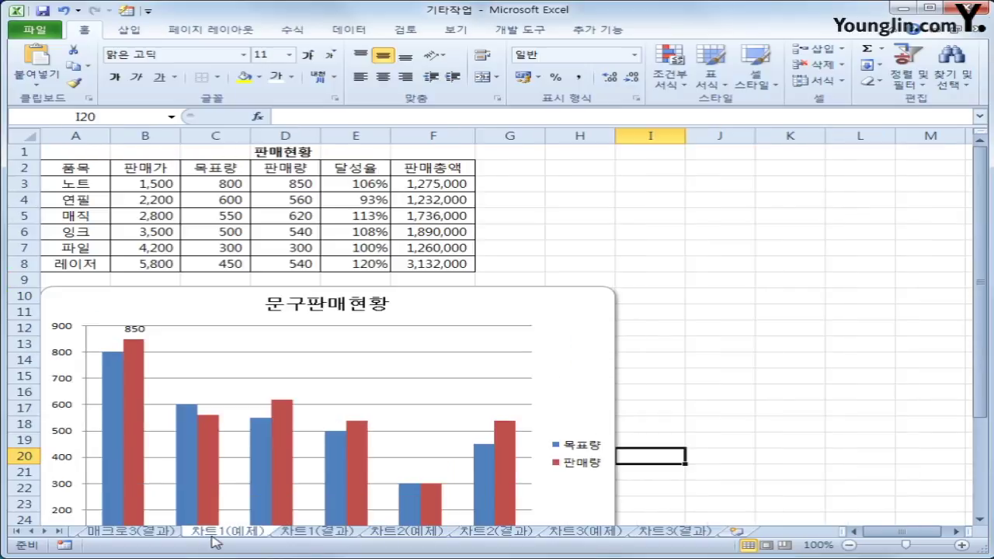
scroll(388, 461, down, 2)
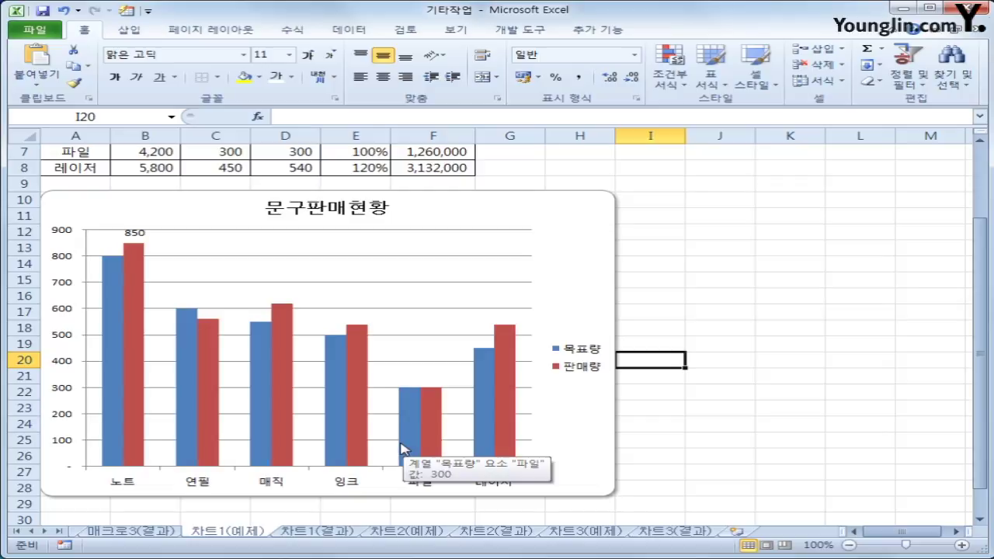
click(396, 534)
click(571, 535)
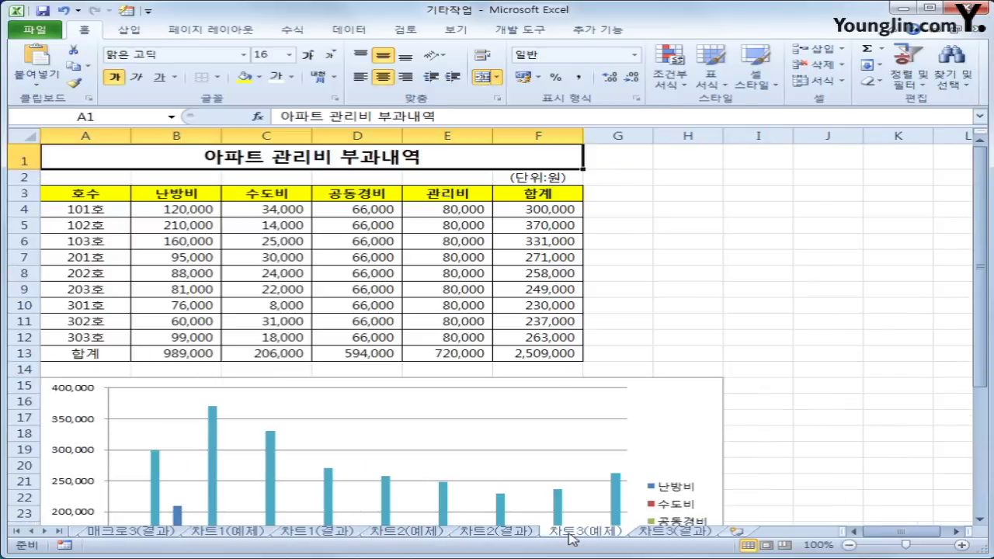
scroll(570, 535, down, 3)
click(423, 534)
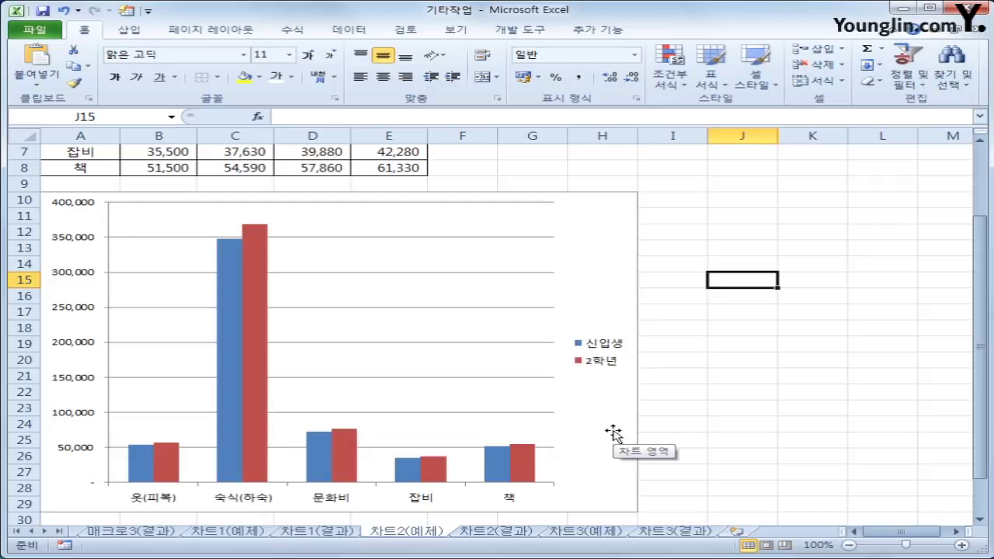
Copy the 3학년 and 4학년 data in D3:E8 into the chart as new series, and undo the addition.
scroll(614, 433, up, 2)
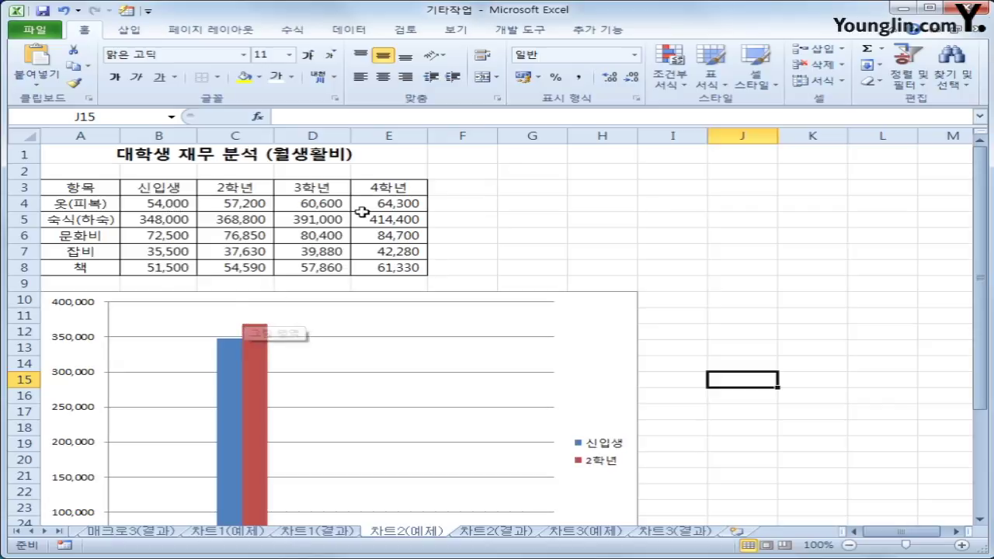
scroll(340, 342, down, 1)
scroll(340, 342, up, 1)
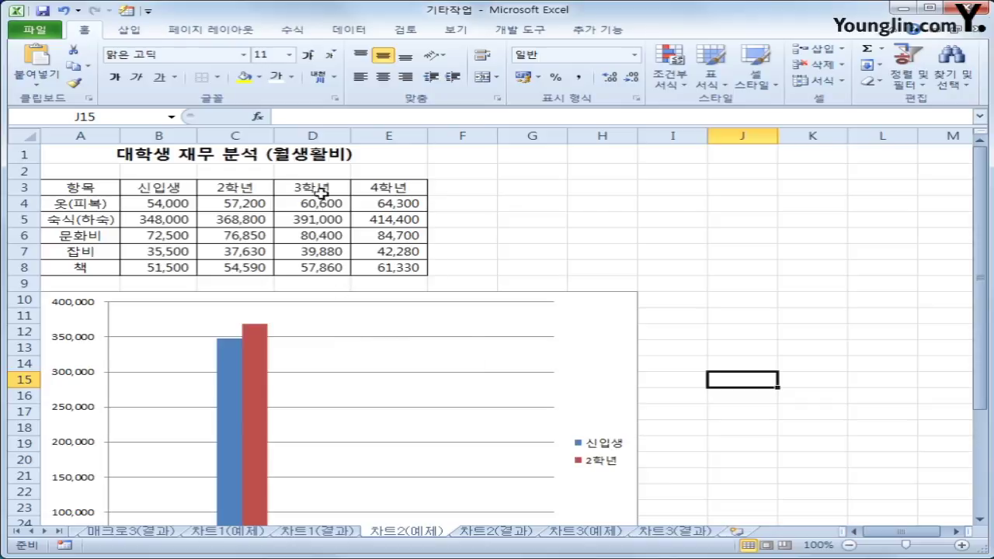
drag(319, 190, 372, 269)
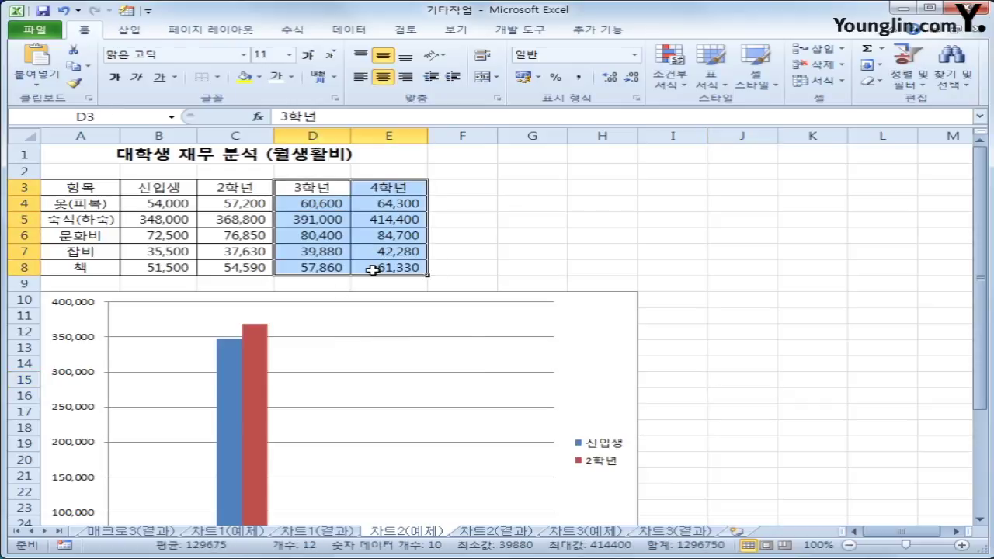
key(ctrl+c)
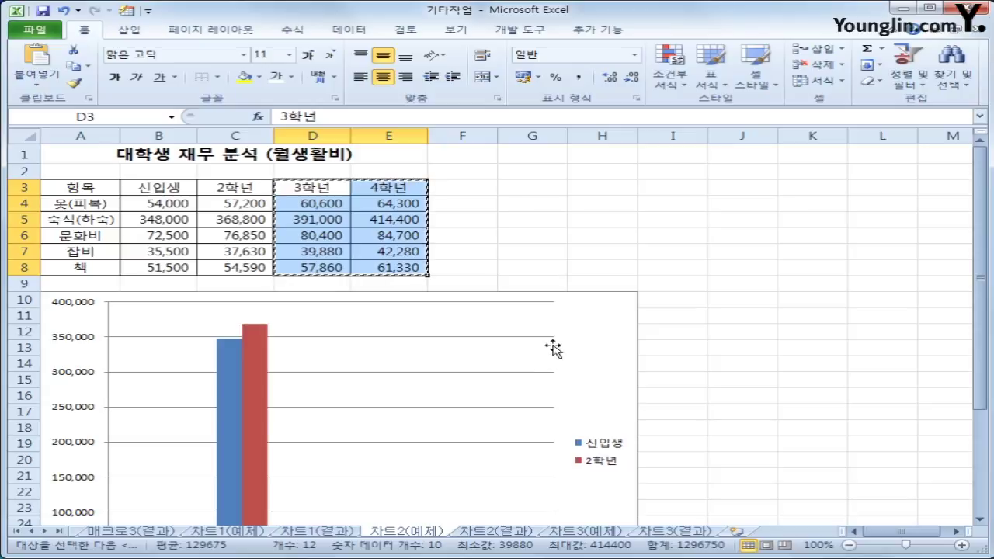
click(575, 341)
key(ctrl+v)
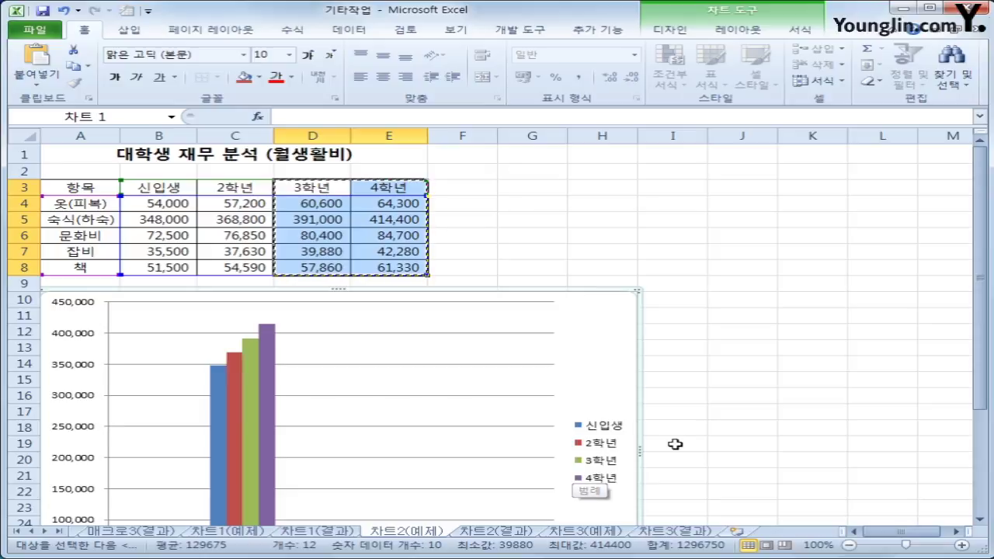
key(ctrl+z)
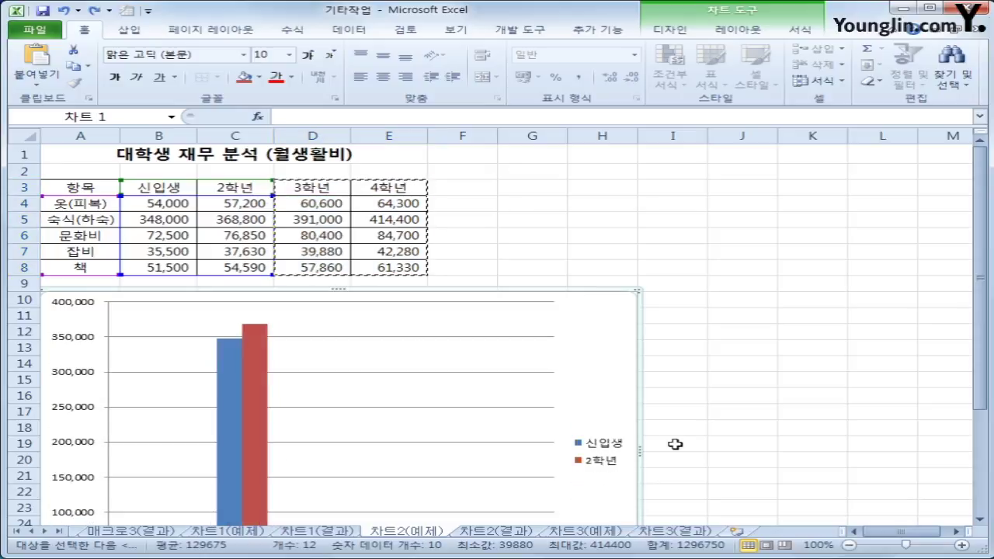
click(701, 351)
Set the chart's source data range to A3:E8 on the 차트2(예제) sheet to include the 3학년 and 4학년 series.
scroll(700, 350, down, 2)
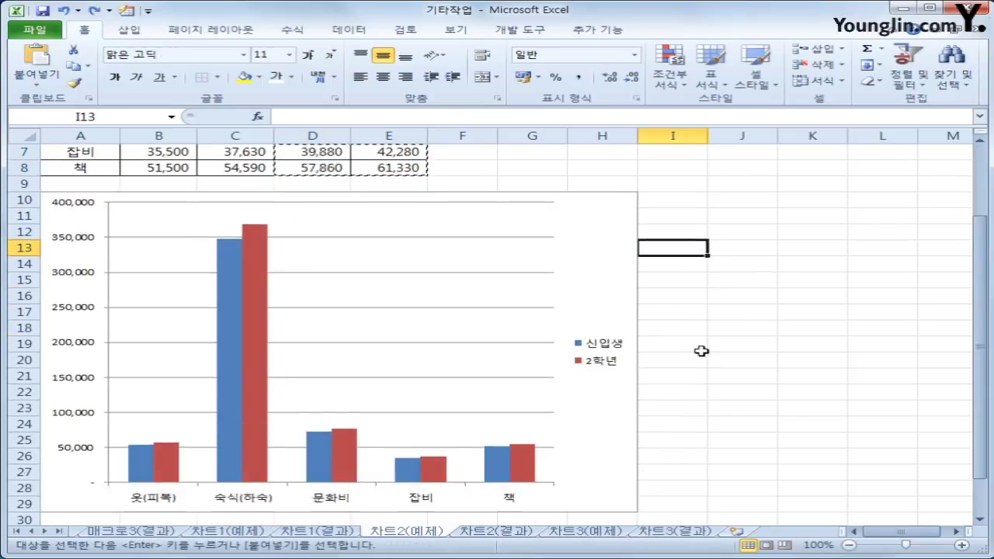
right_click(591, 227)
click(688, 367)
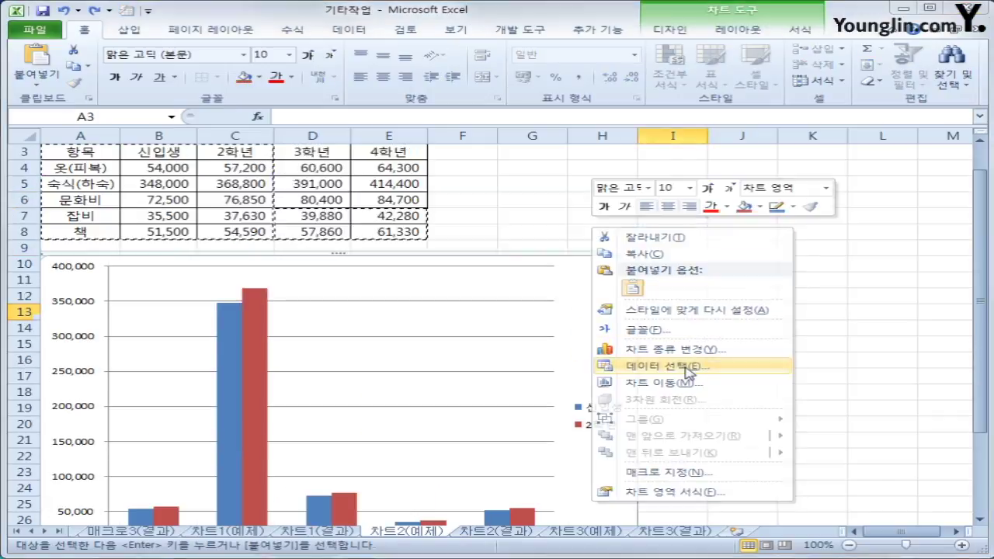
drag(516, 126, 543, 260)
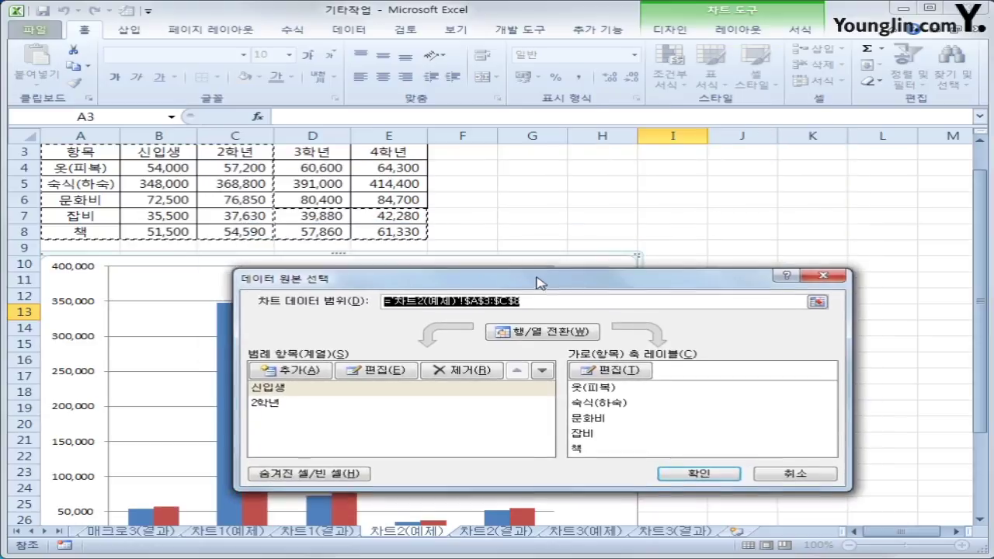
key(Delete)
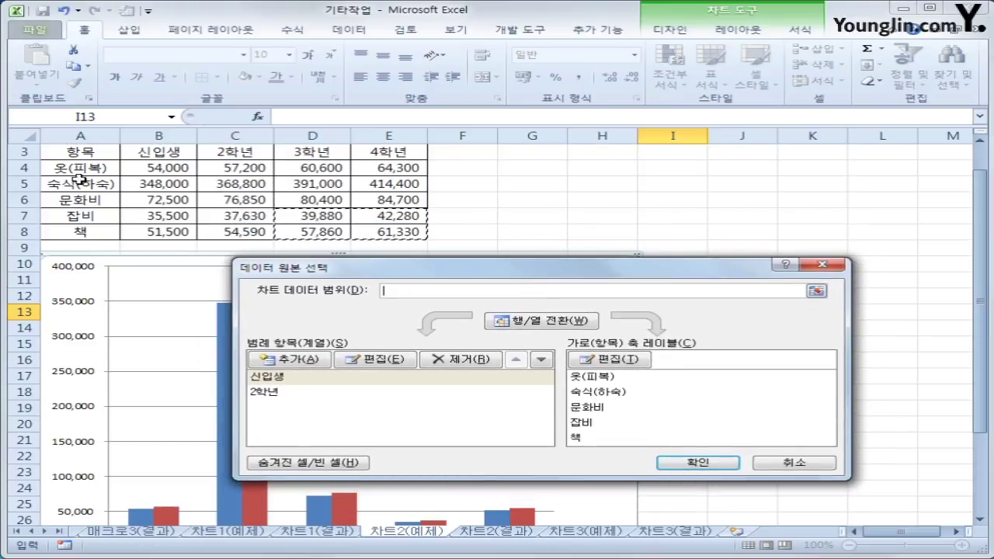
drag(80, 152, 364, 227)
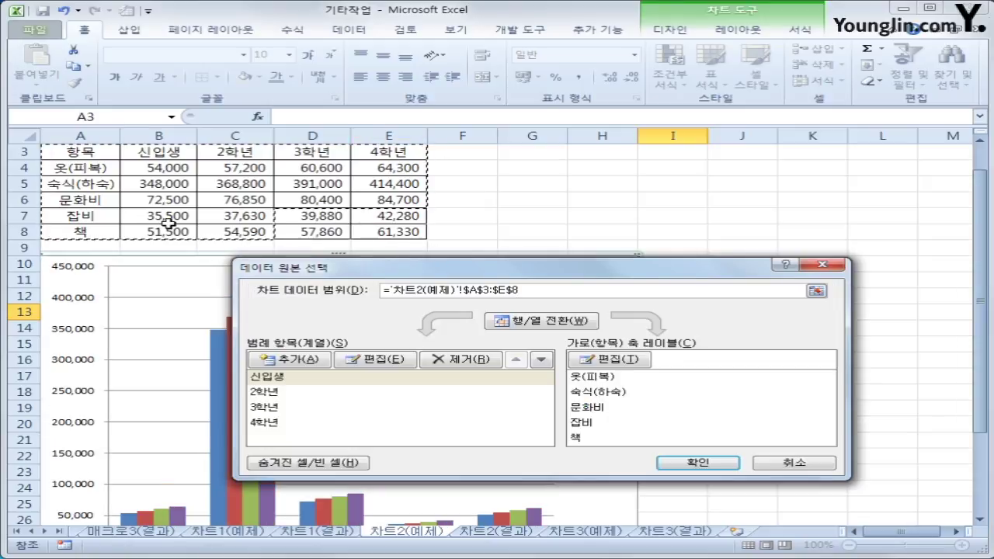
click(697, 462)
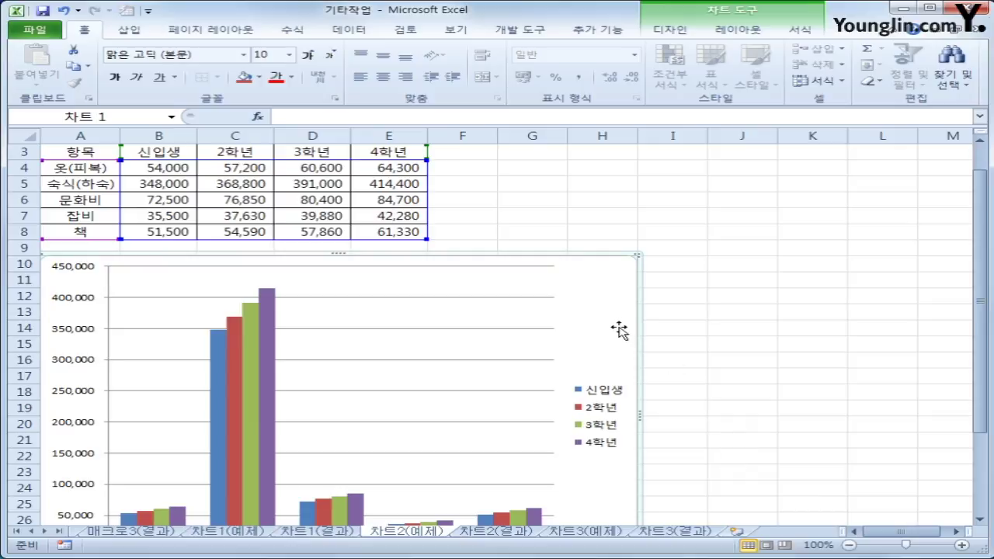
Add a title above the chart (차트 위) with the text 대학생 재무 분석.
click(729, 34)
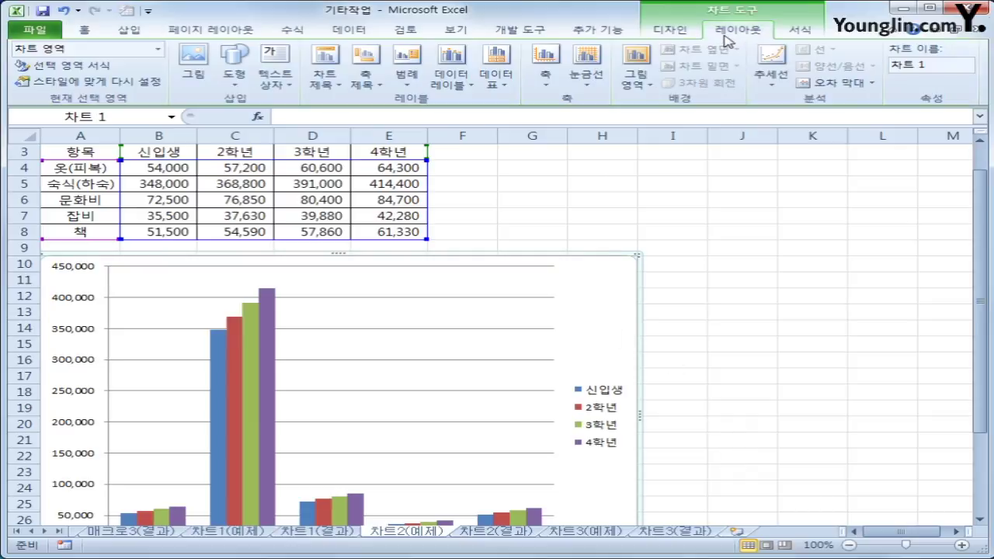
click(332, 86)
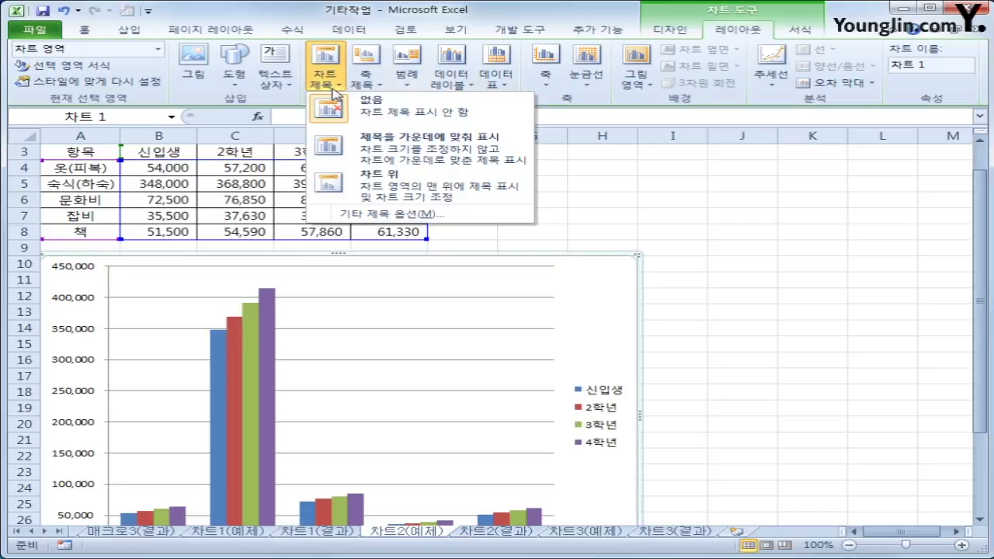
click(386, 177)
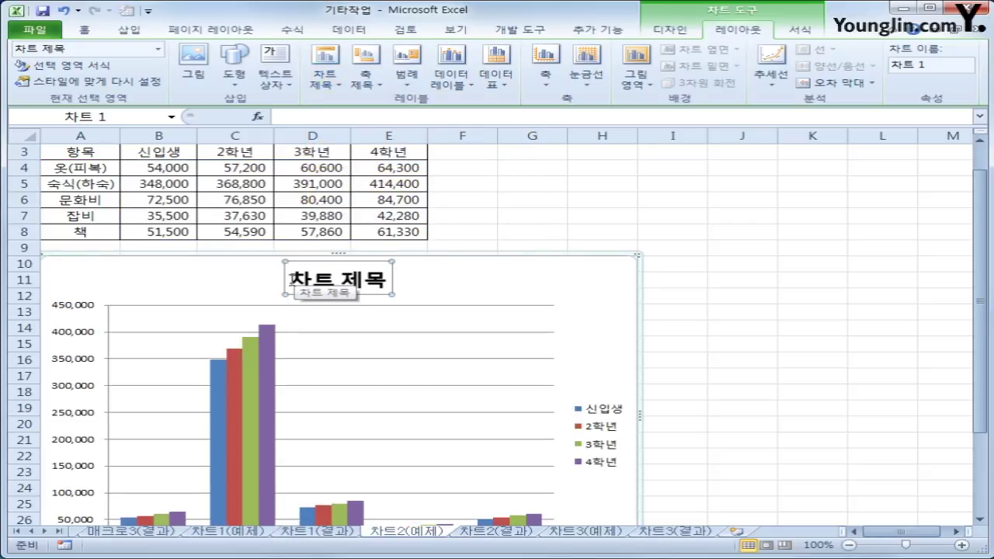
drag(292, 278, 390, 279)
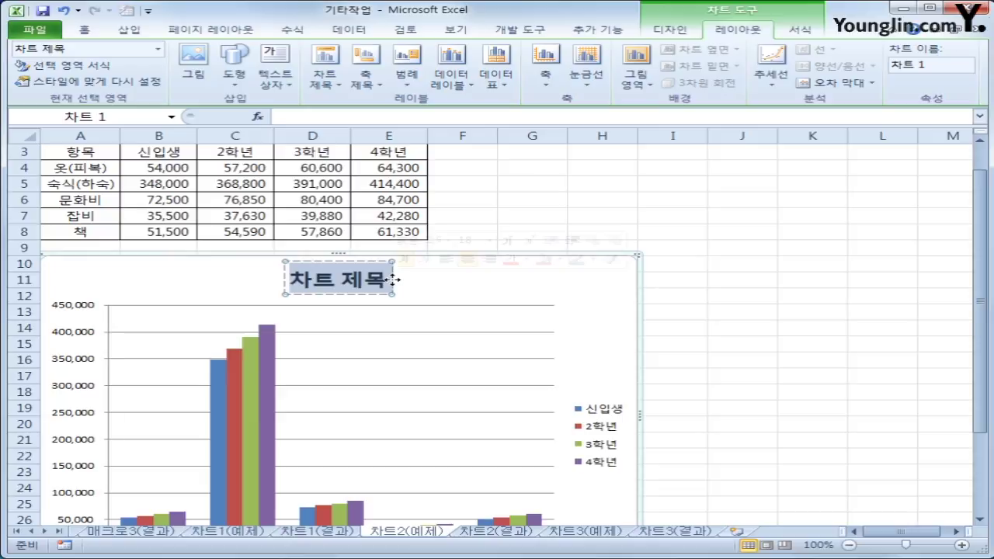
text(대)
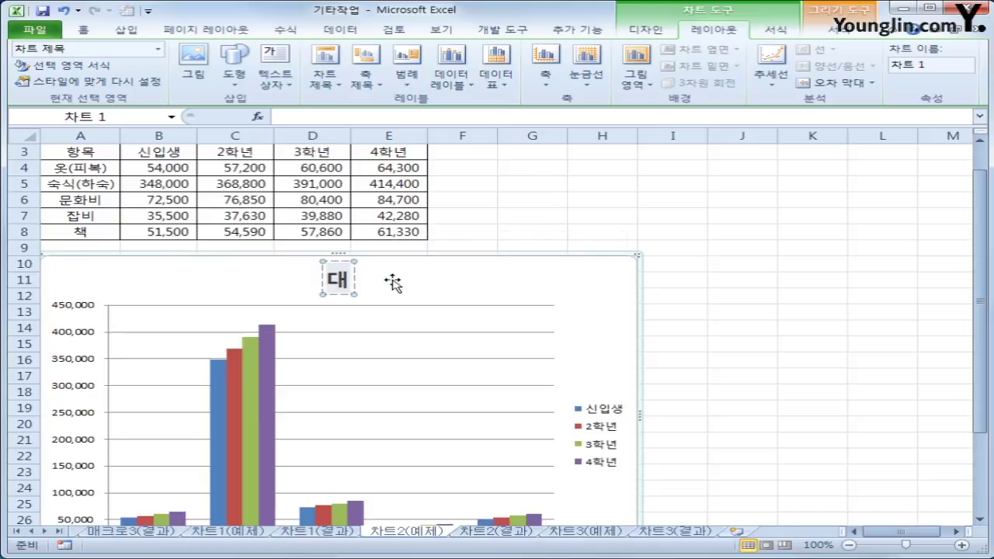
text(학생 재무 분ㅅ)
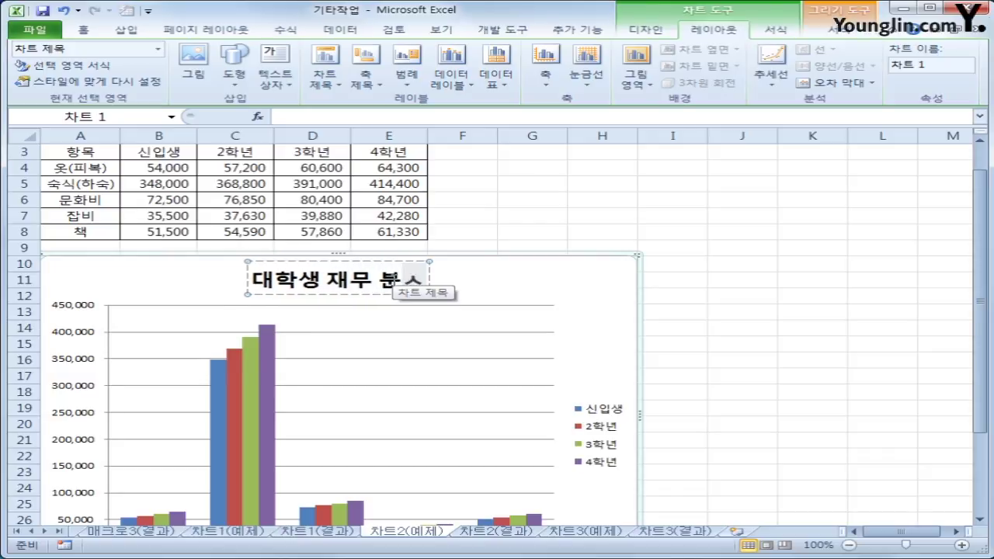
text(석)
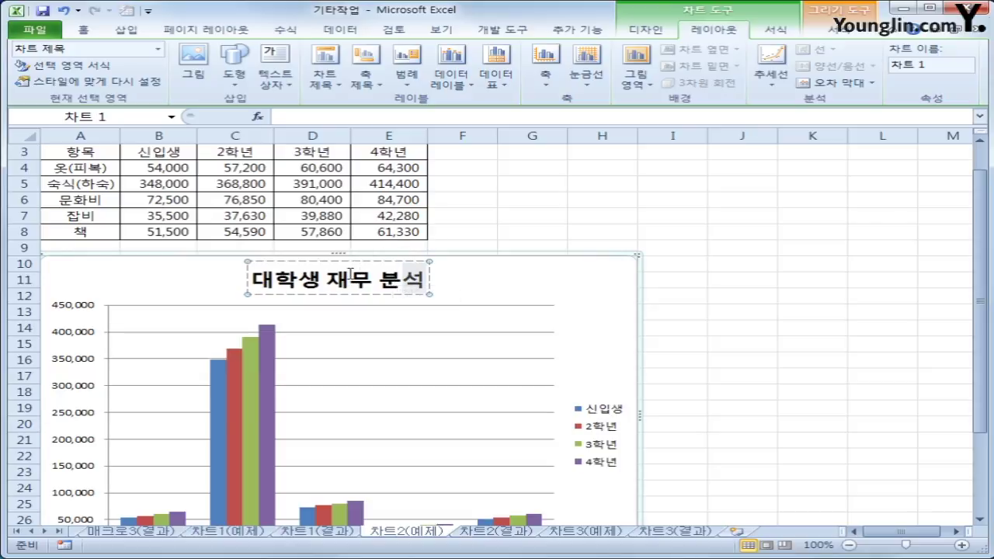
click(364, 262)
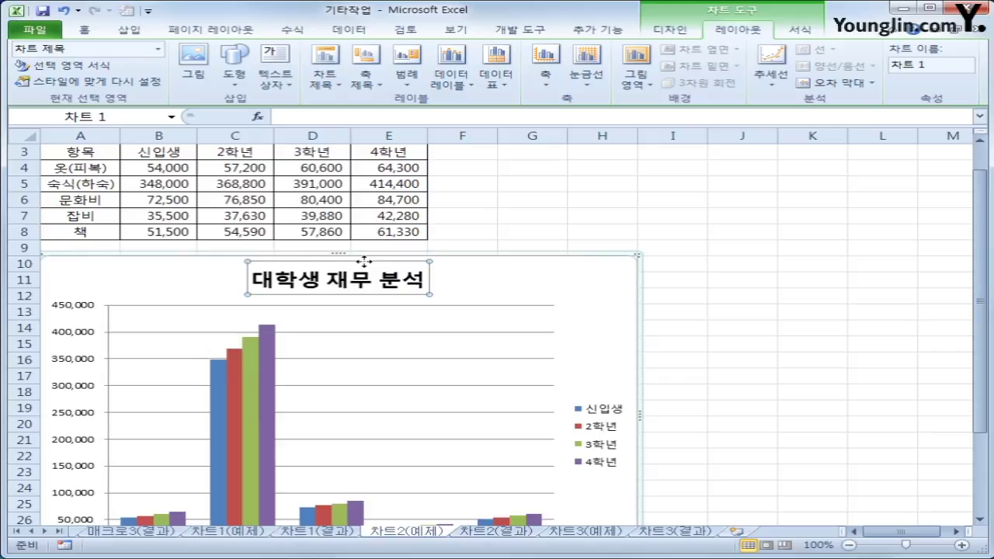
Set the chart title's font to 굴림체 and its size to 14.
right_click(364, 261)
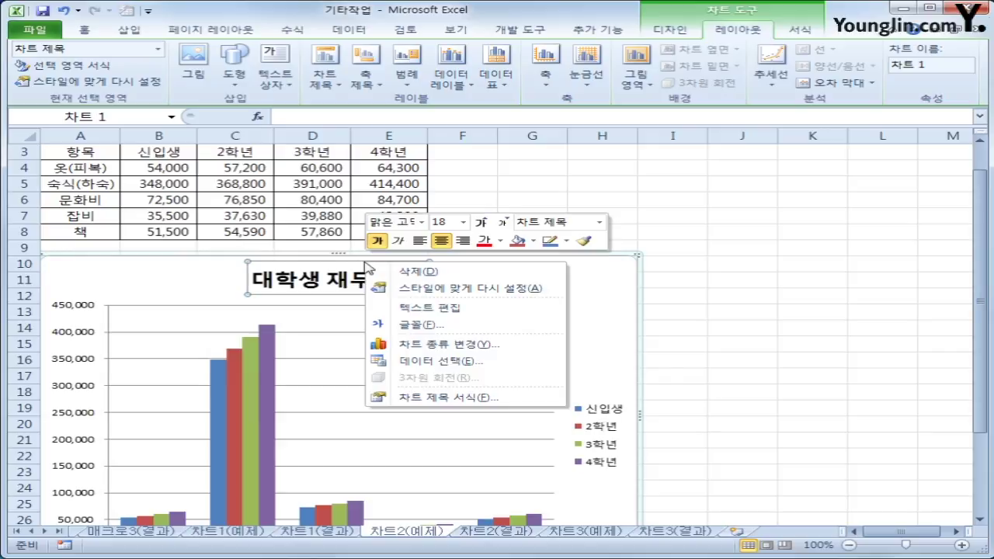
click(421, 222)
drag(634, 263, 619, 357)
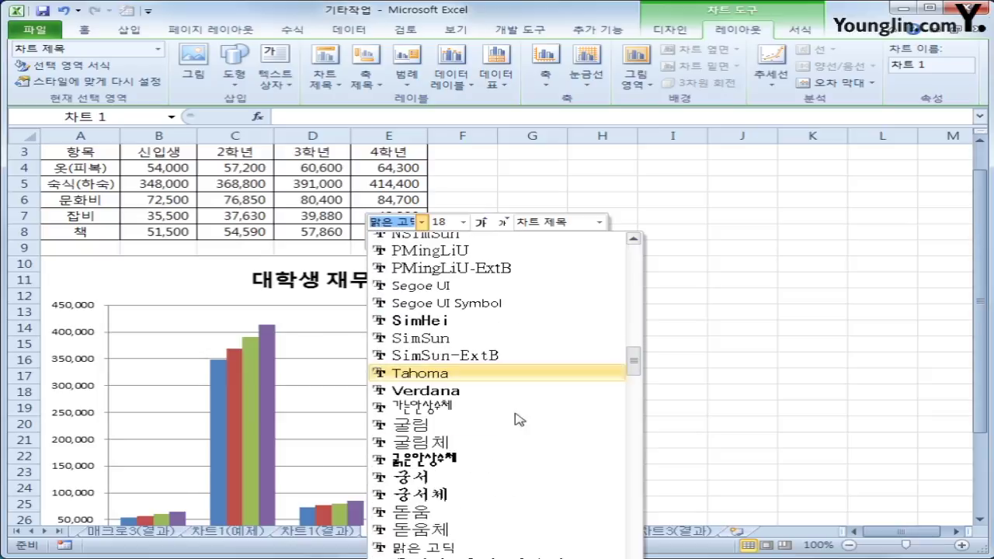
click(501, 446)
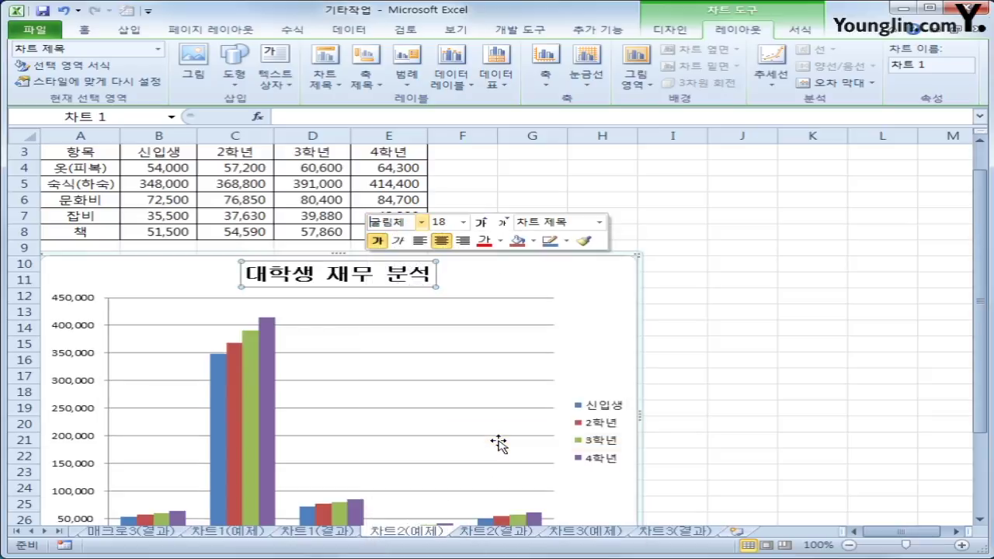
click(464, 222)
click(440, 321)
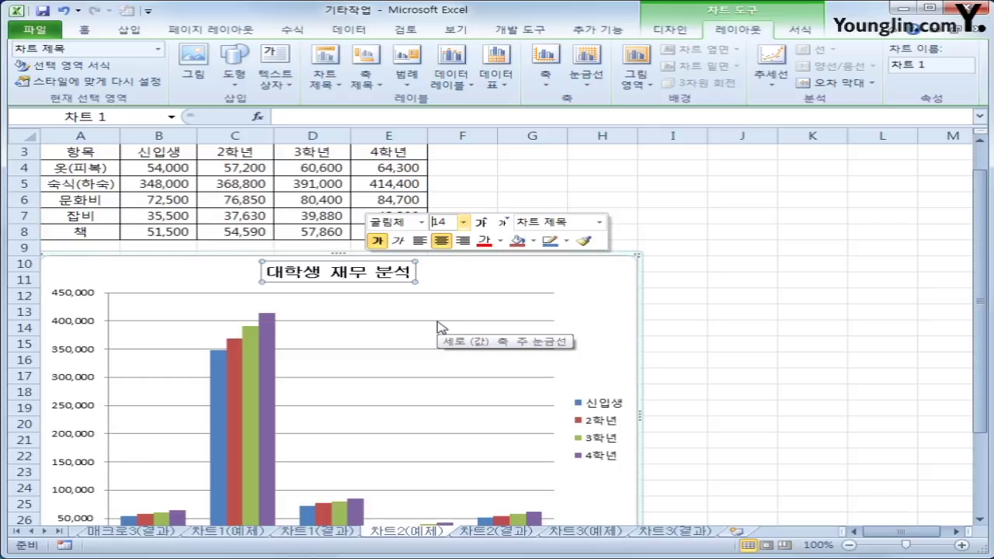
Set the font size of the chart's horizontal category axis (가로 (항목) 축) labels to 12.
scroll(330, 411, down, 4)
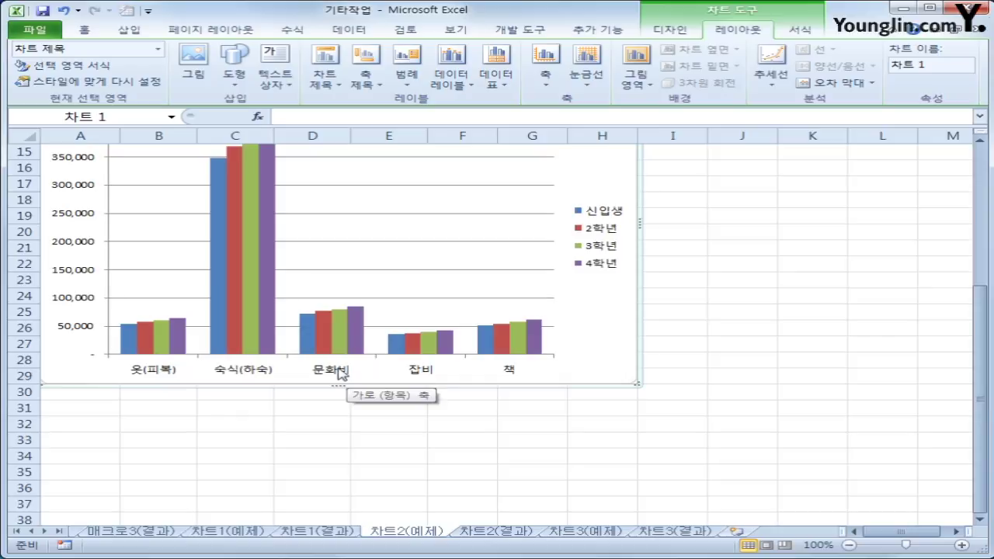
click(339, 374)
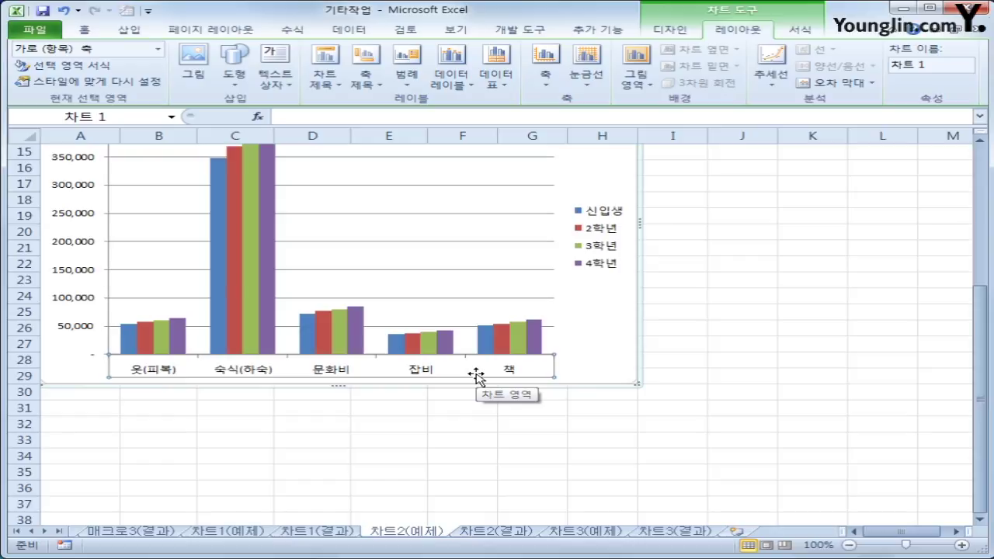
right_click(358, 371)
click(327, 375)
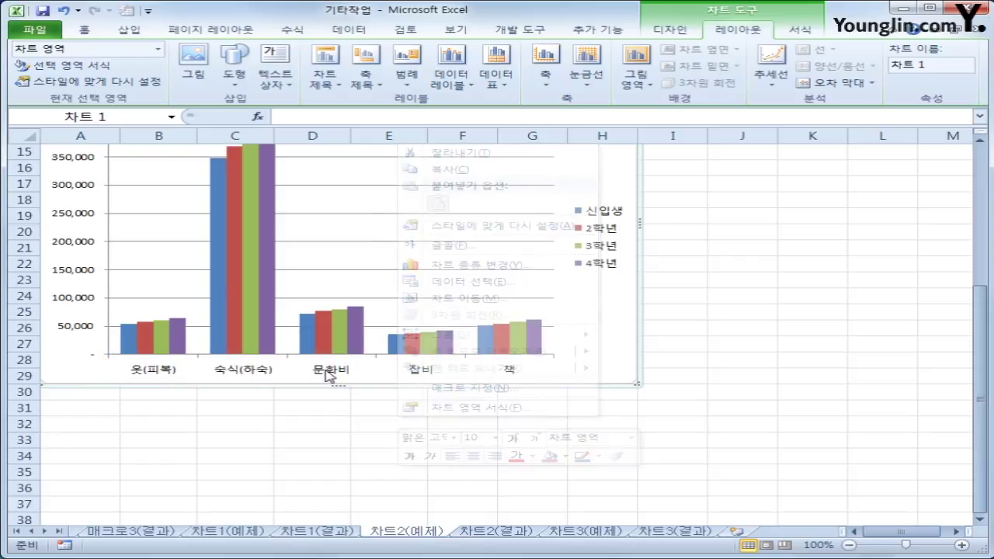
right_click(334, 371)
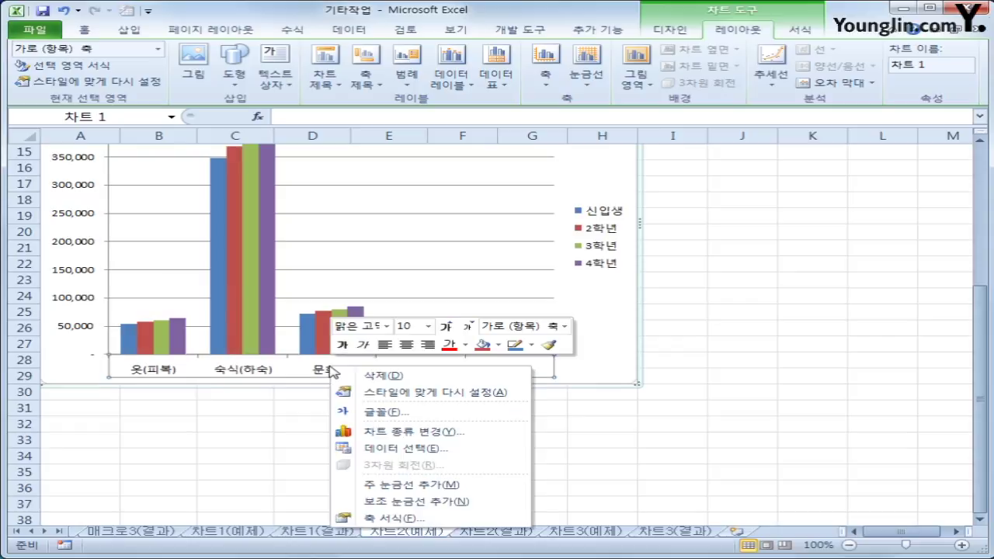
click(428, 326)
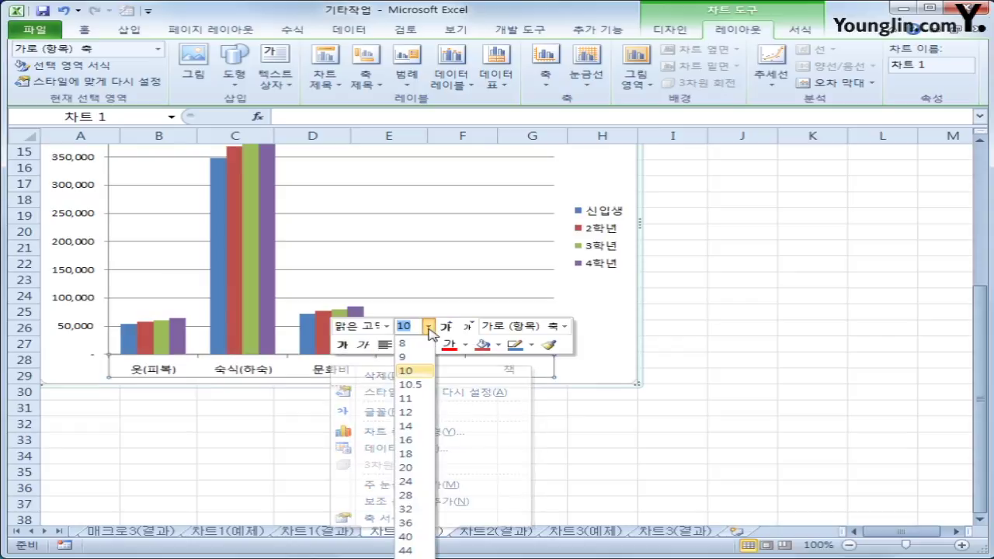
click(405, 411)
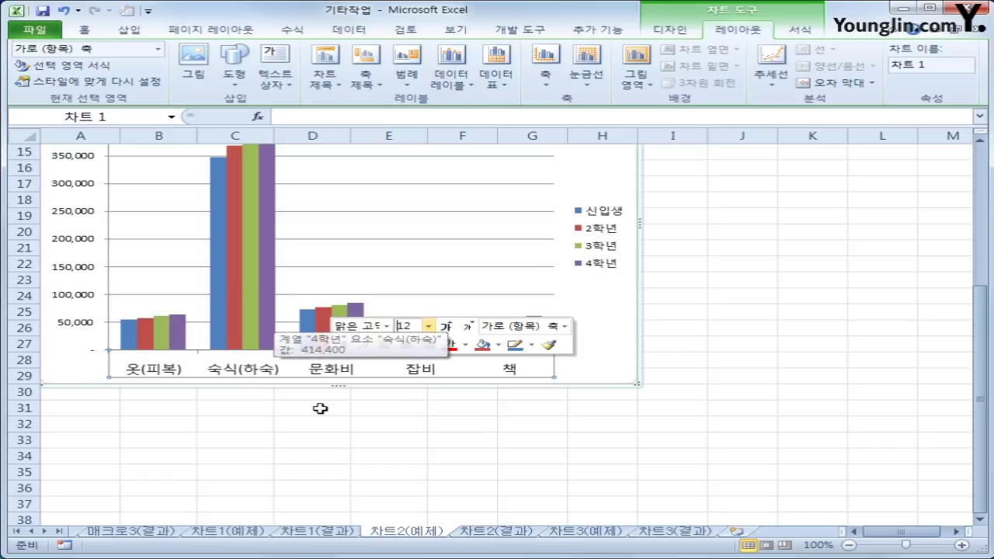
Add a value data label to only the 숙식(하숙) bar of the 4학년 series.
mouse_move(272, 268)
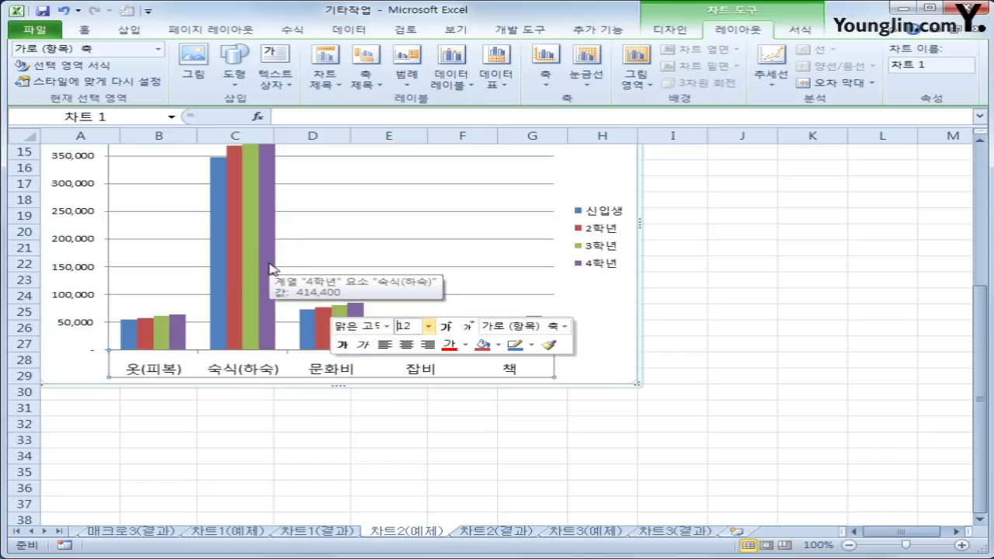
click(271, 267)
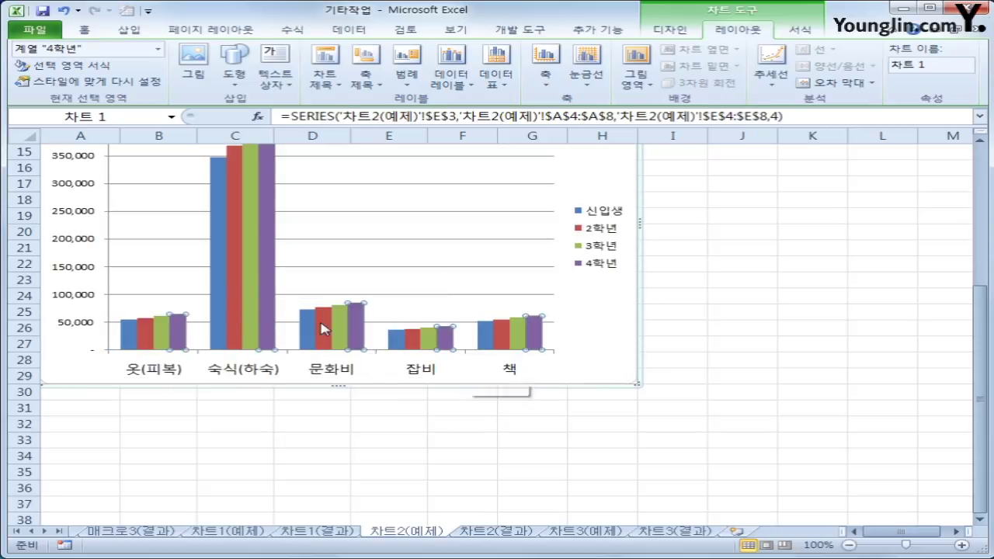
mouse_move(273, 269)
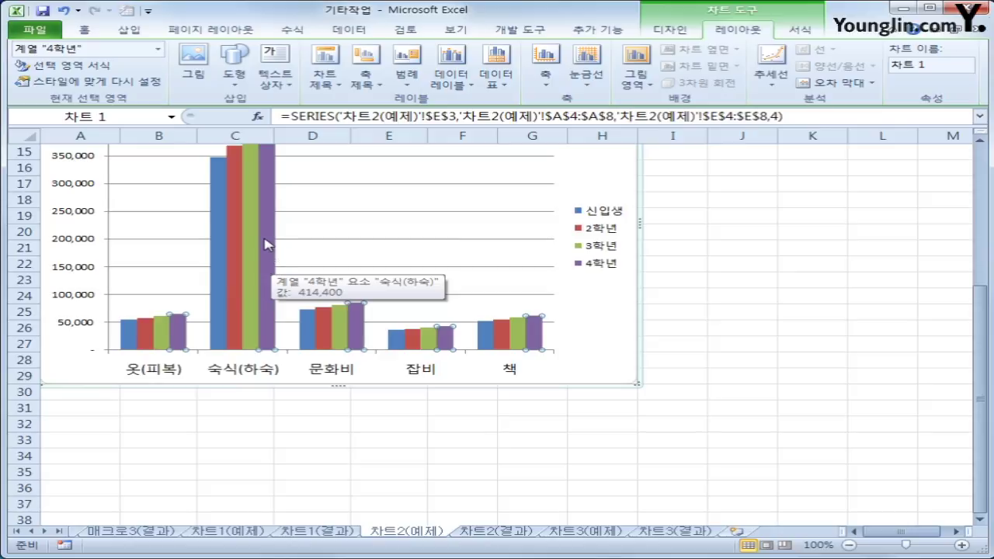
click(272, 234)
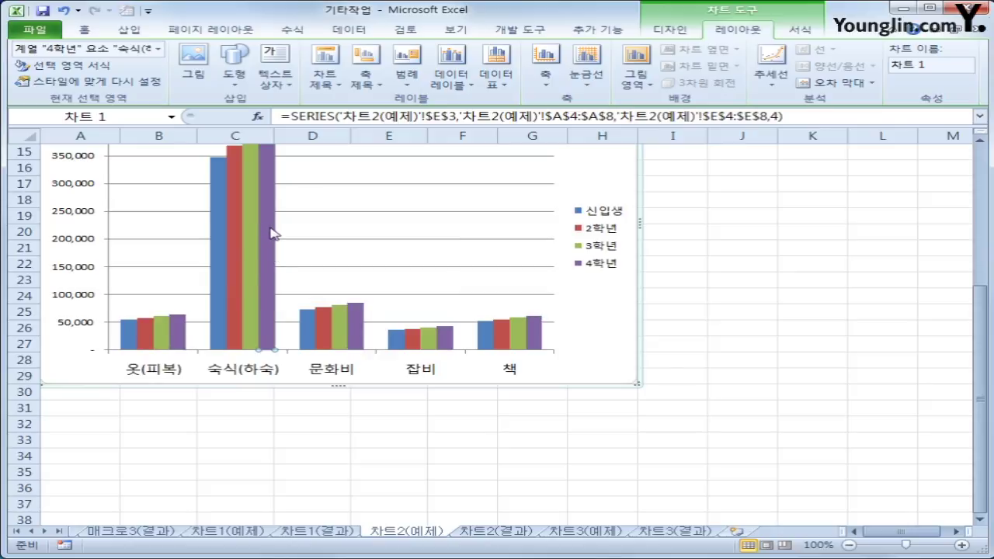
scroll(303, 304, up, 1)
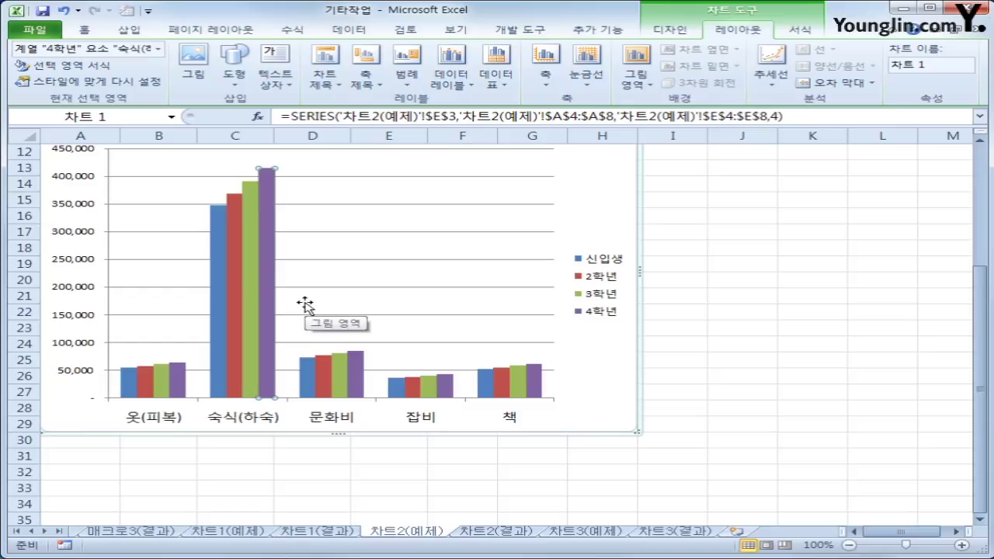
right_click(270, 252)
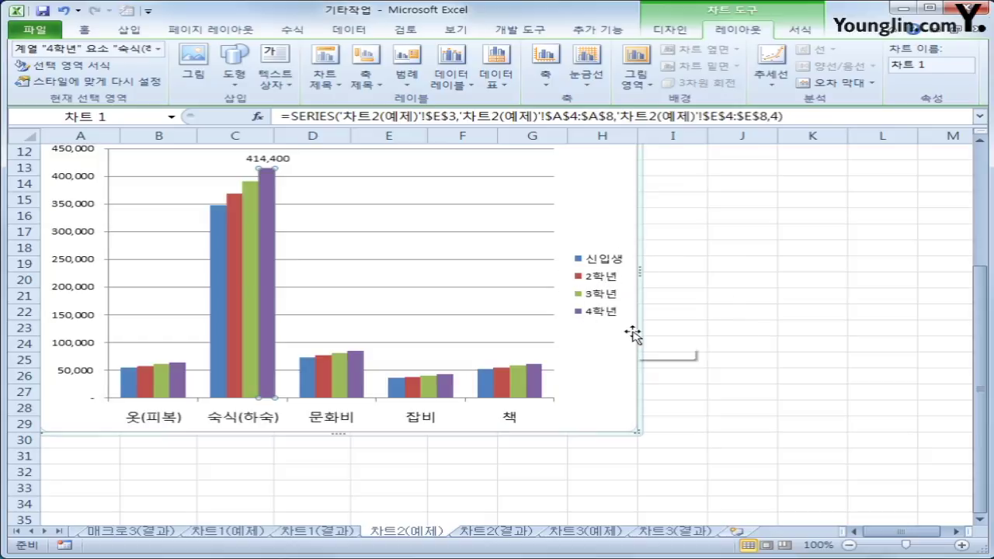
Set the chart legend's position to 아래쪽 in the legend formatting (범례 서식).
click(603, 276)
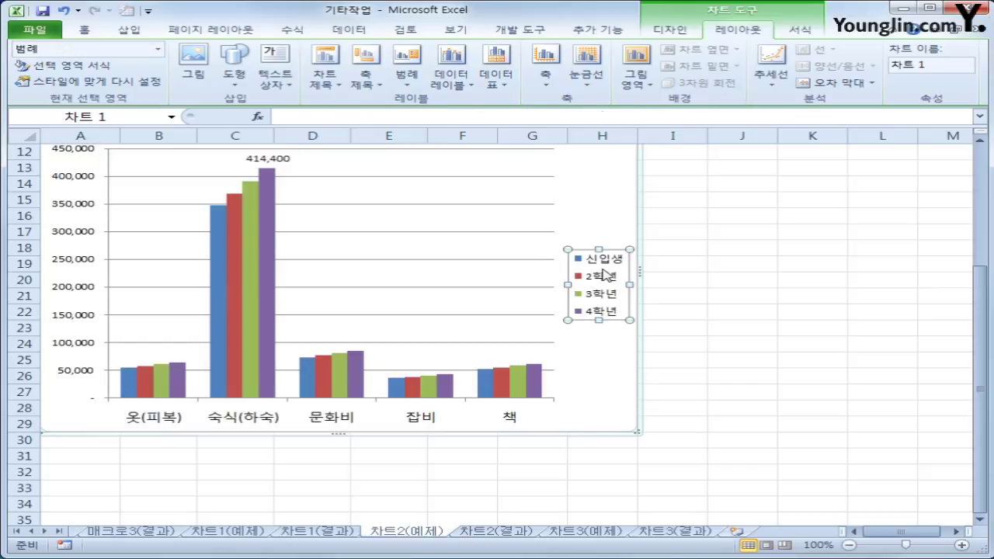
right_click(603, 276)
click(736, 398)
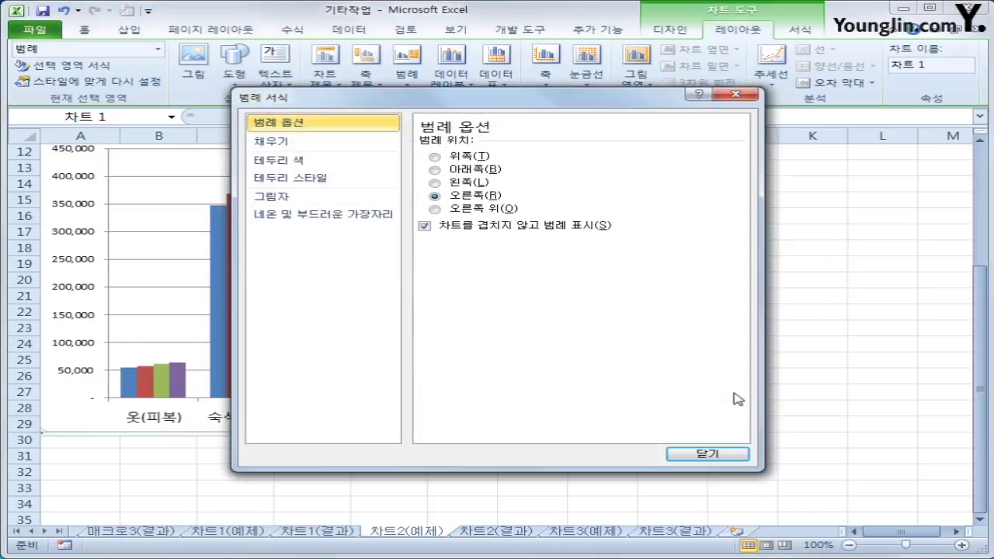
click(478, 184)
click(478, 171)
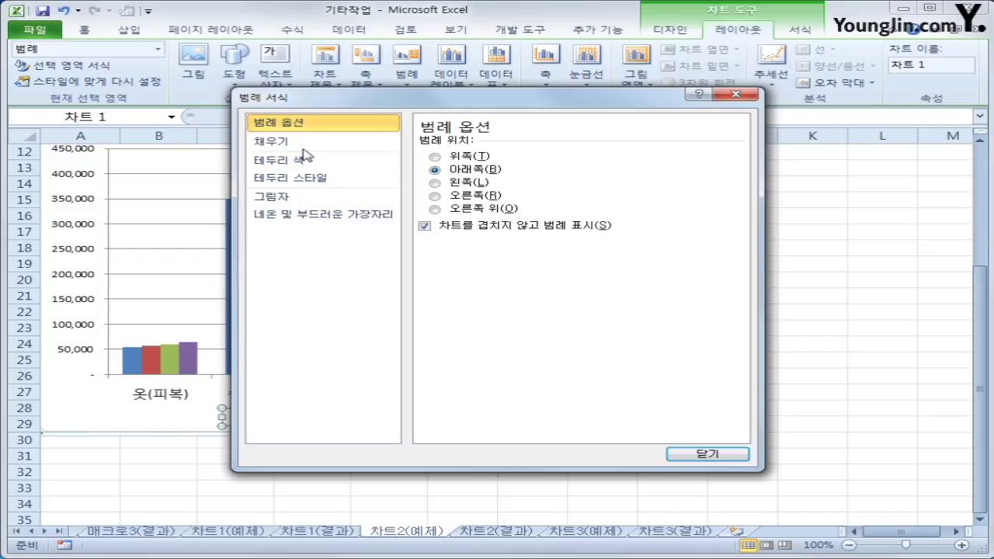
Apply the first outer (바깥쪽) shadow preset, with a 45° angle and 3 pt distance, to the legend.
click(302, 199)
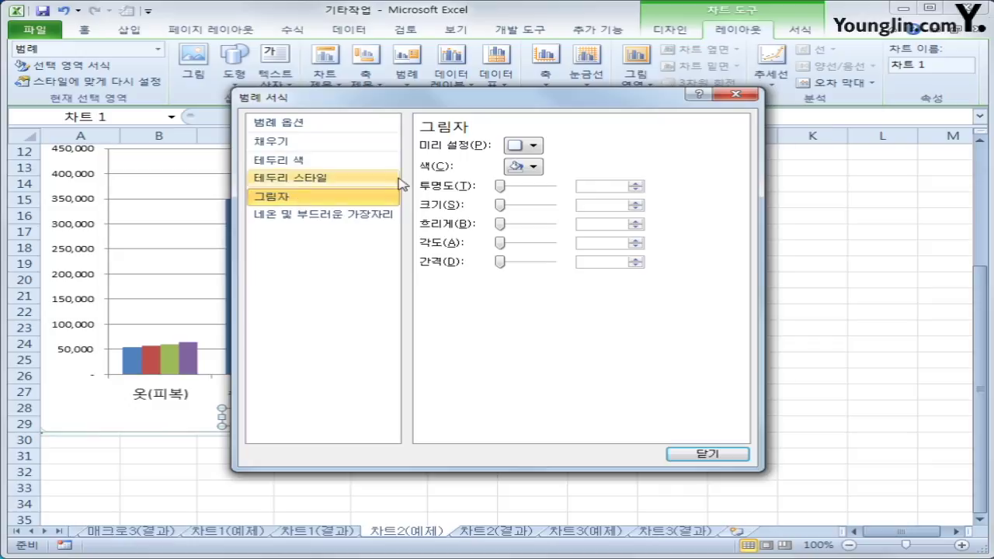
click(526, 147)
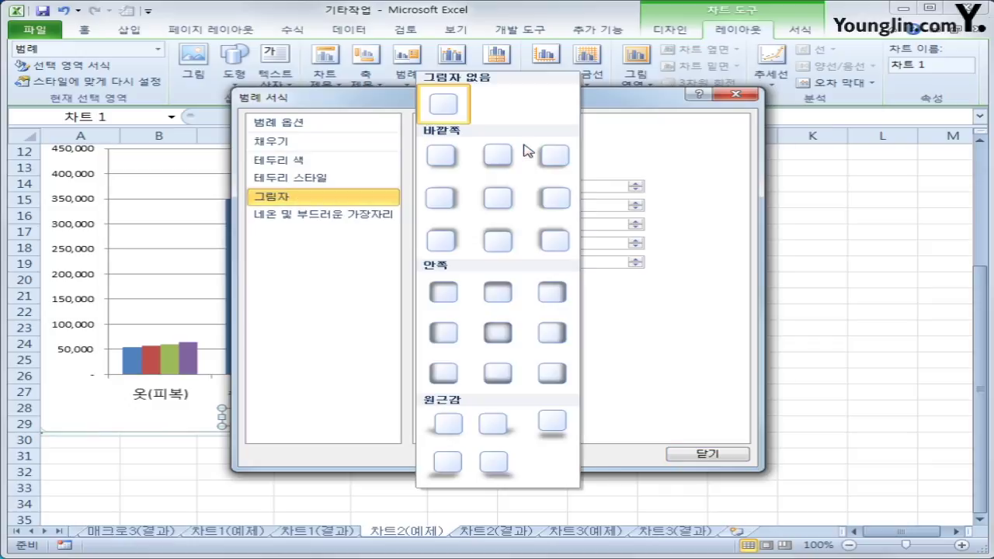
click(442, 158)
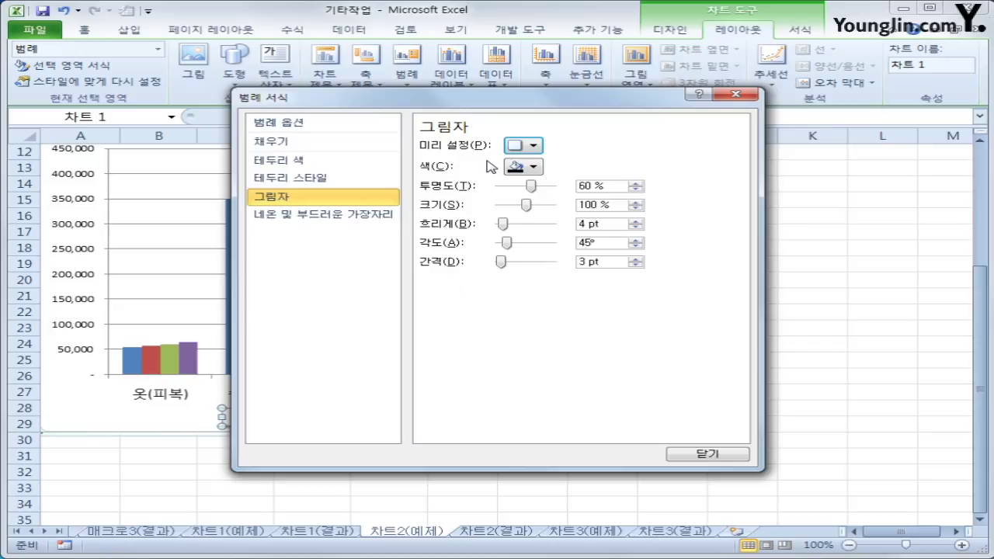
drag(505, 107, 972, 76)
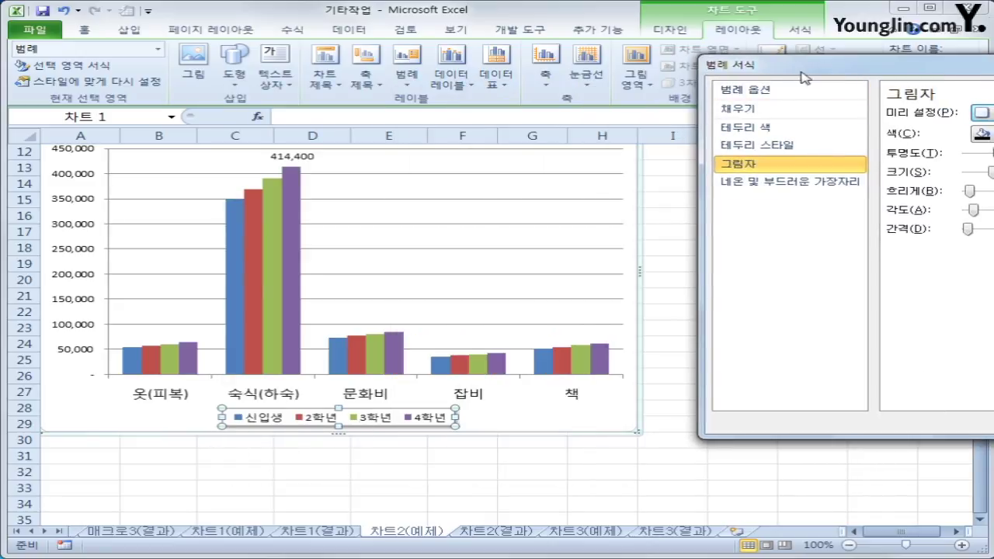
drag(804, 76, 407, 93)
Give the legend a solid white fill (단색 채우기) and close the legend formatting.
click(365, 124)
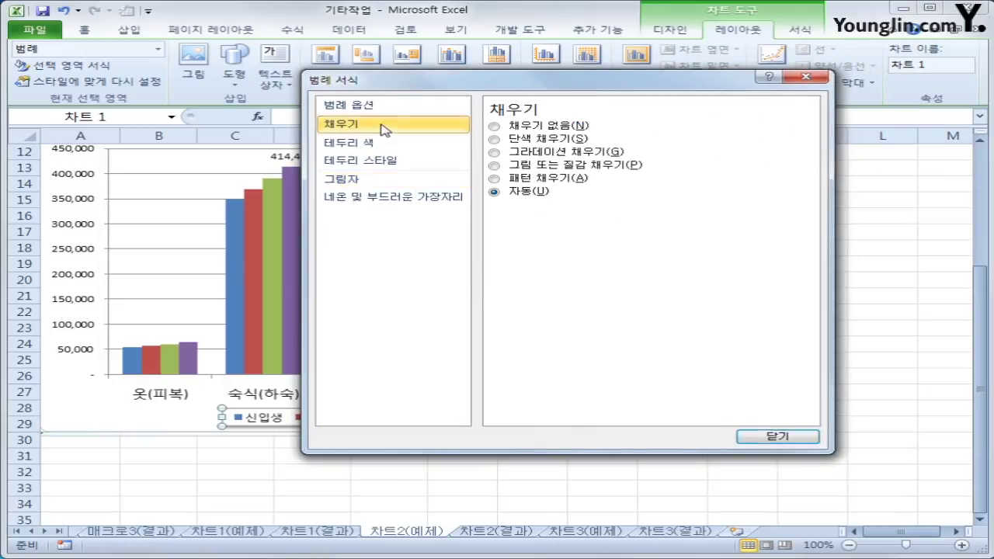
click(501, 138)
click(596, 222)
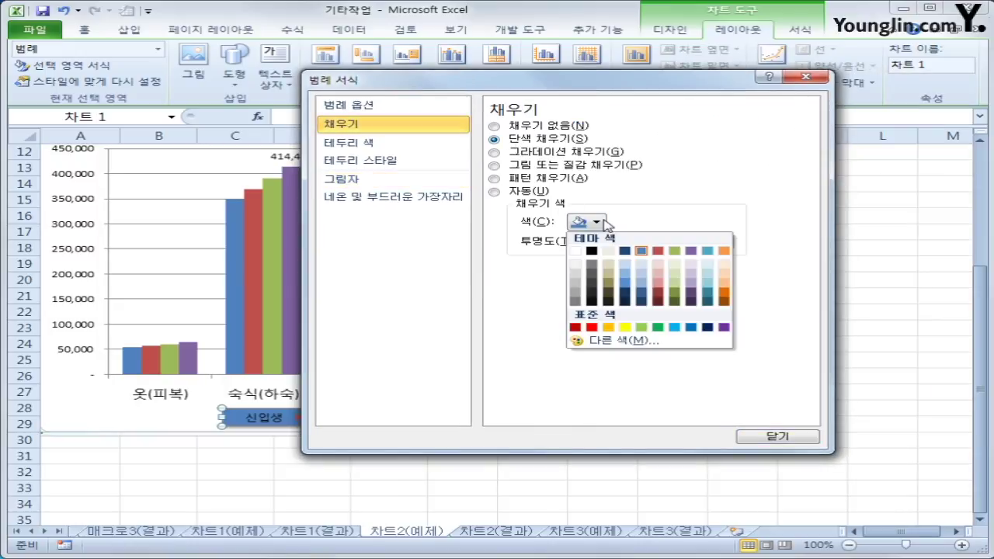
click(577, 253)
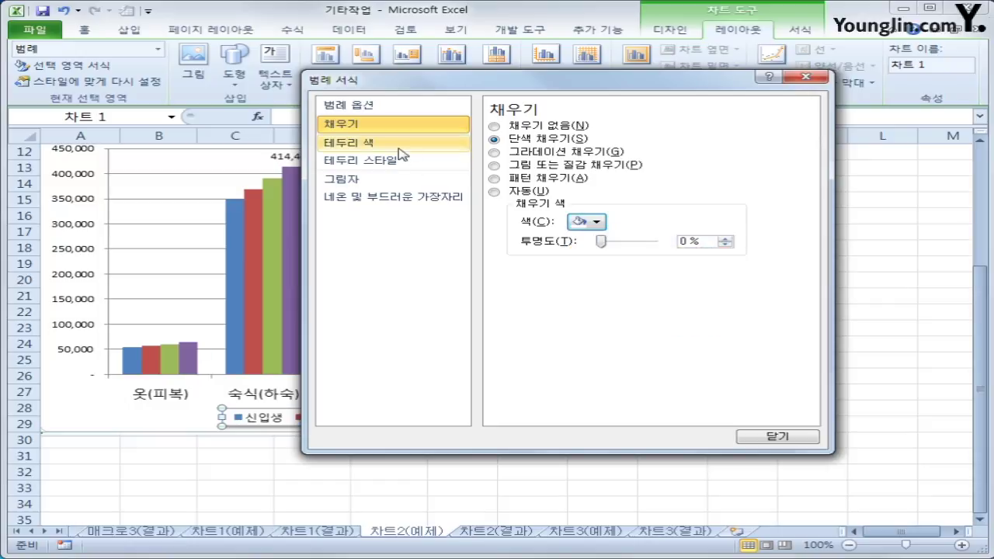
click(605, 224)
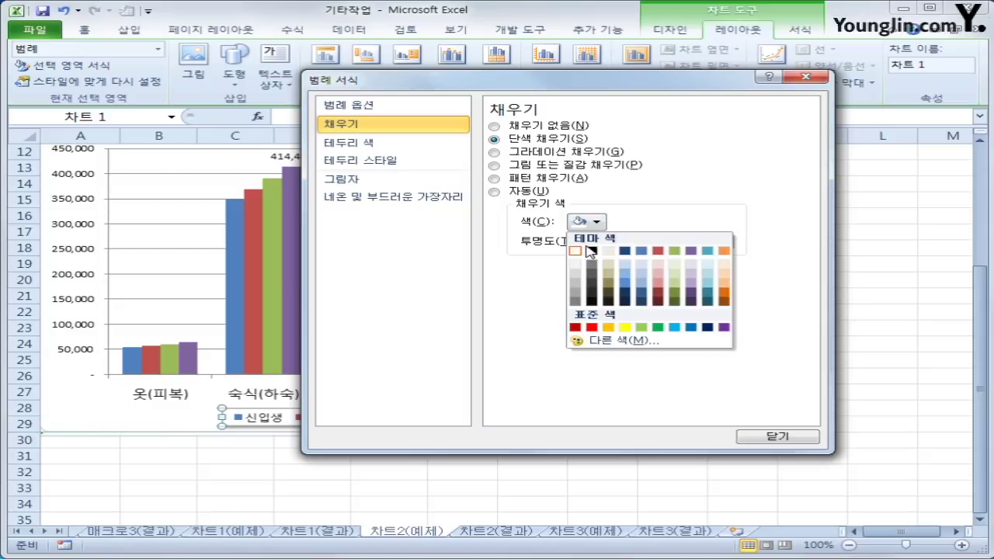
click(577, 251)
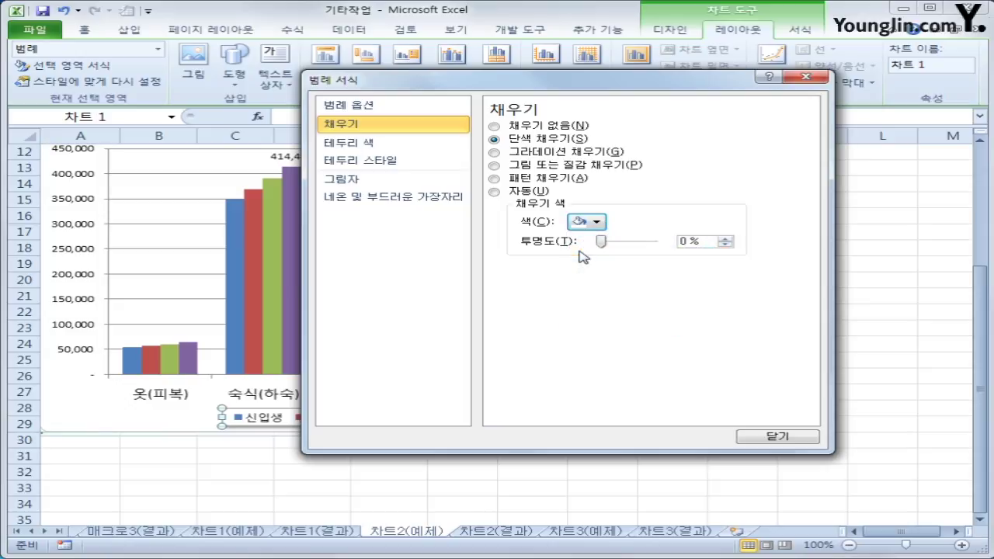
click(784, 438)
click(784, 457)
Compare the finished chart with the result chart on the 차트2(결과) sheet.
scroll(776, 435, up, 1)
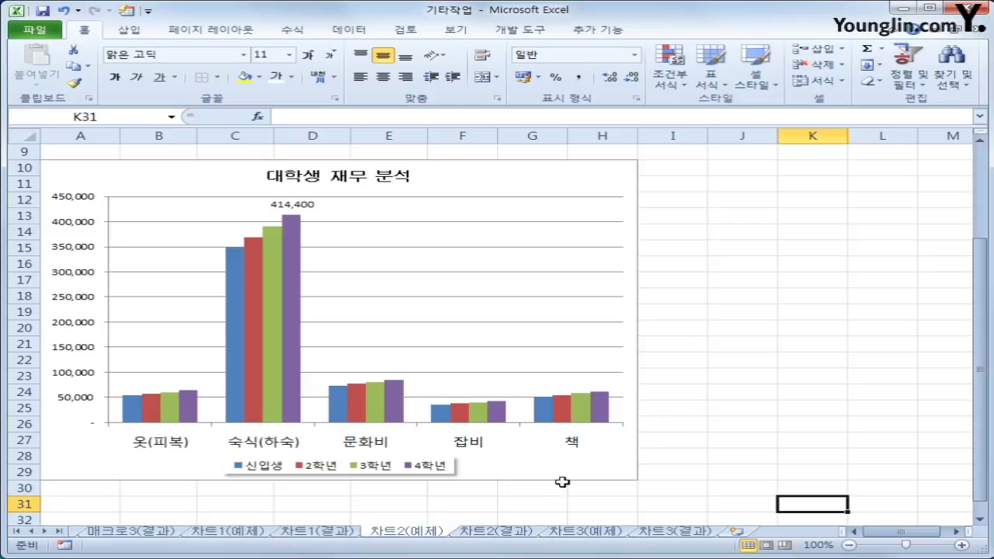
click(509, 532)
scroll(503, 520, down, 2)
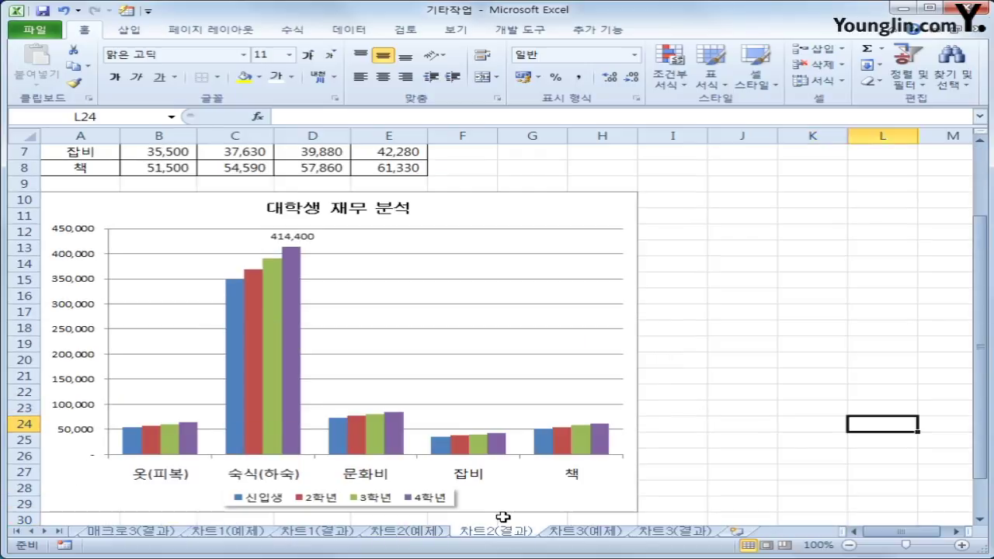
scroll(503, 517, down, 1)
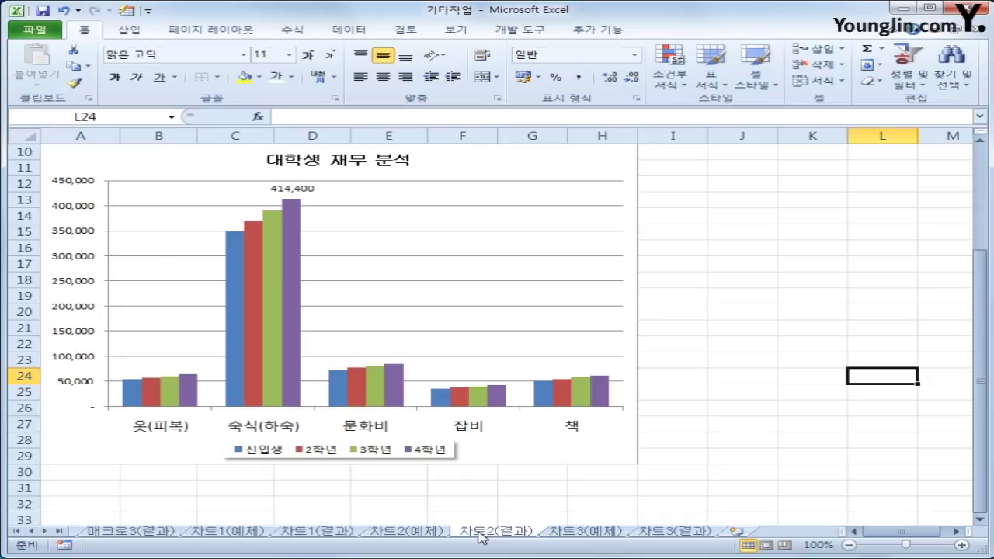
Go to the 차트3(예제) sheet and select the apartment maintenance fee chart below the table.
click(583, 534)
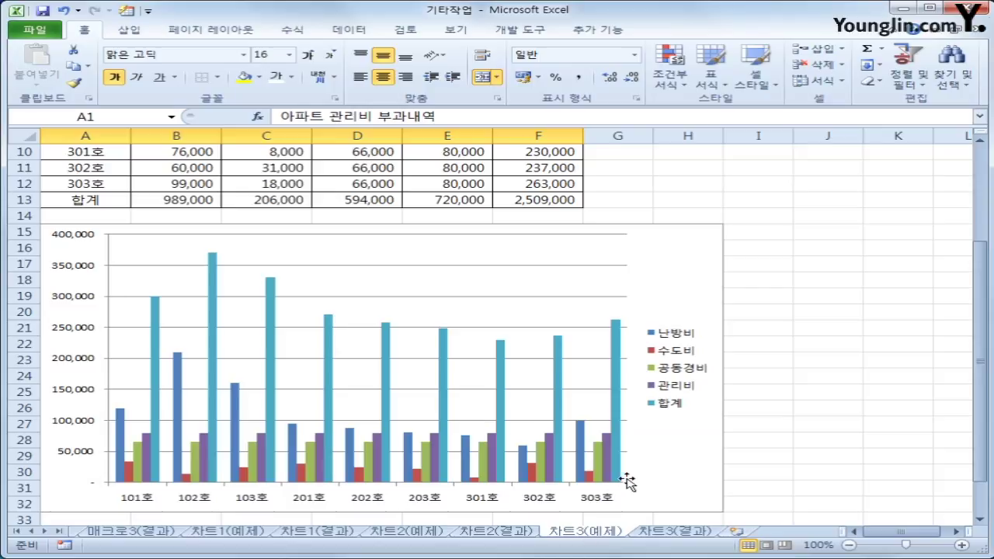
scroll(656, 468, up, 1)
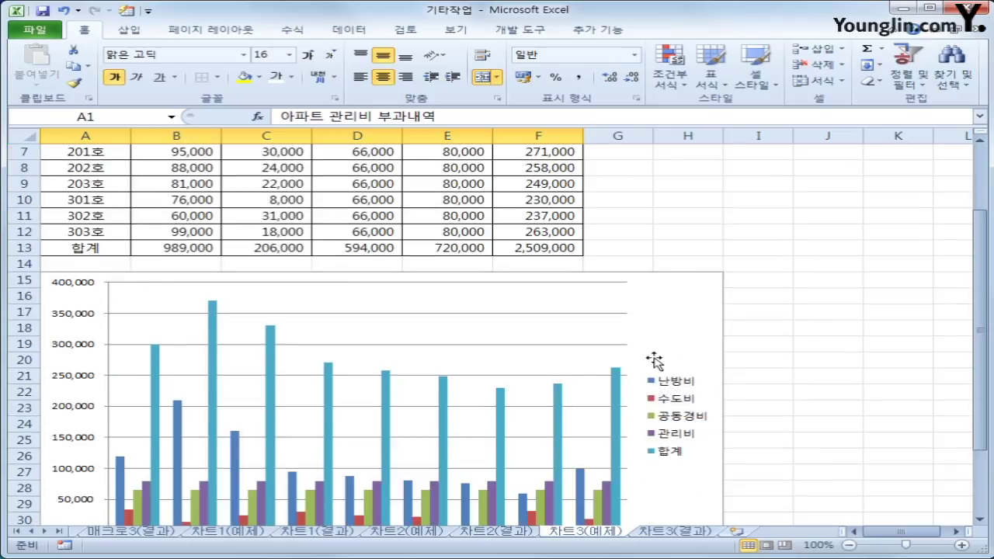
click(692, 326)
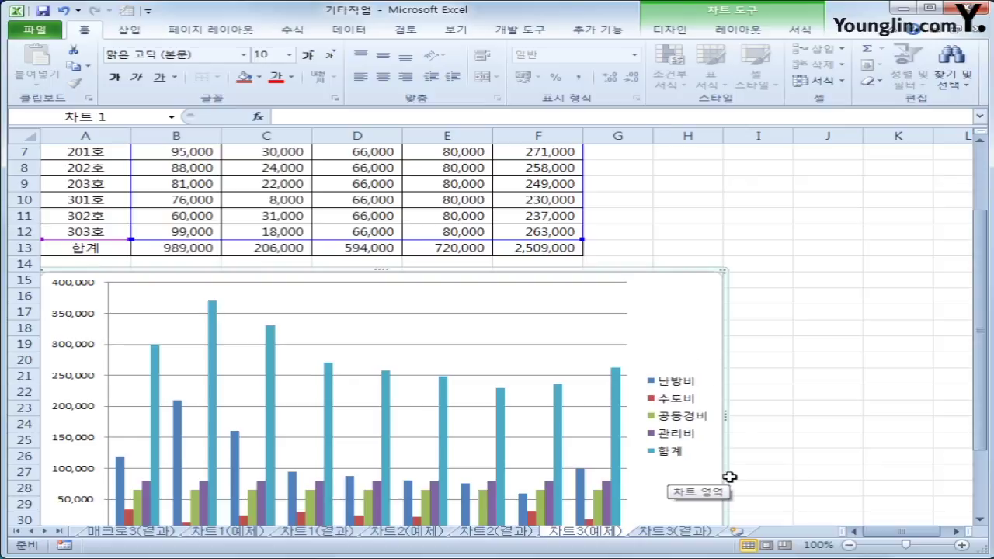
scroll(714, 470, down, 2)
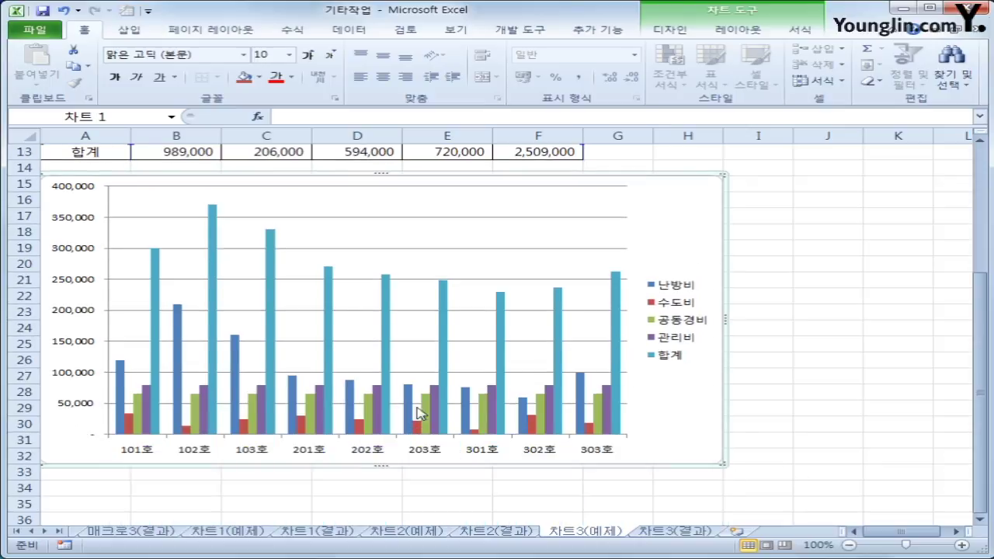
Delete the 공동경비 and 관리비 data series from the apartment maintenance fee chart.
mouse_move(124, 405)
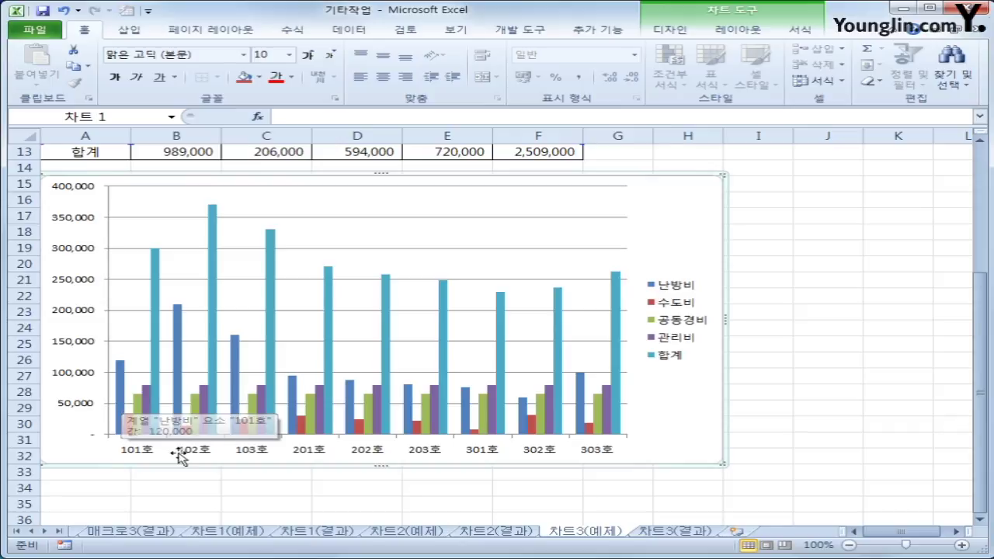
mouse_move(128, 432)
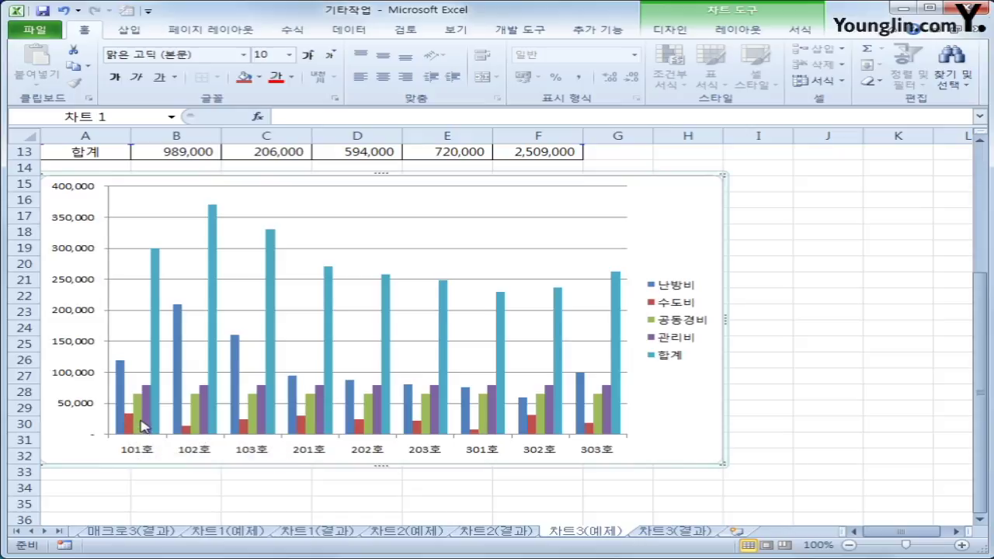
click(140, 425)
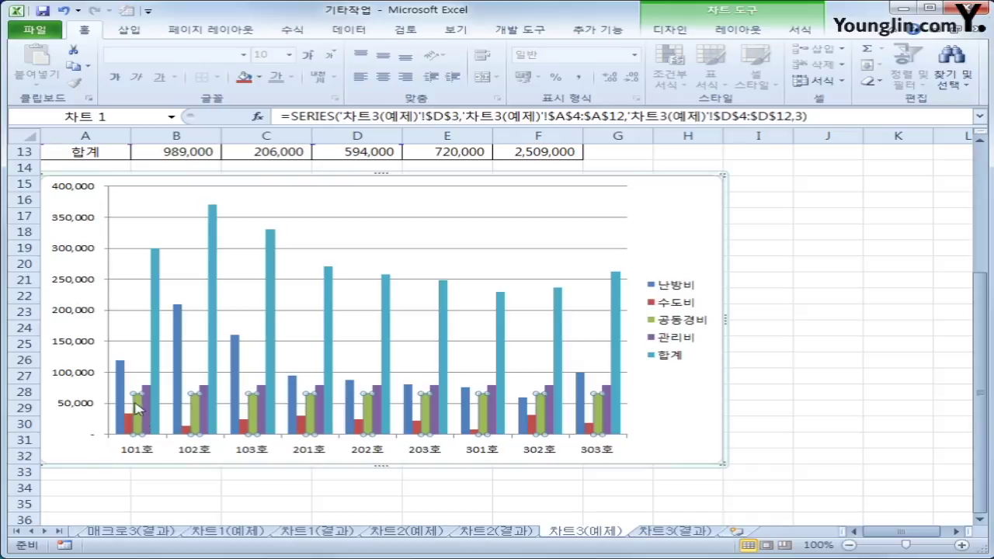
right_click(140, 405)
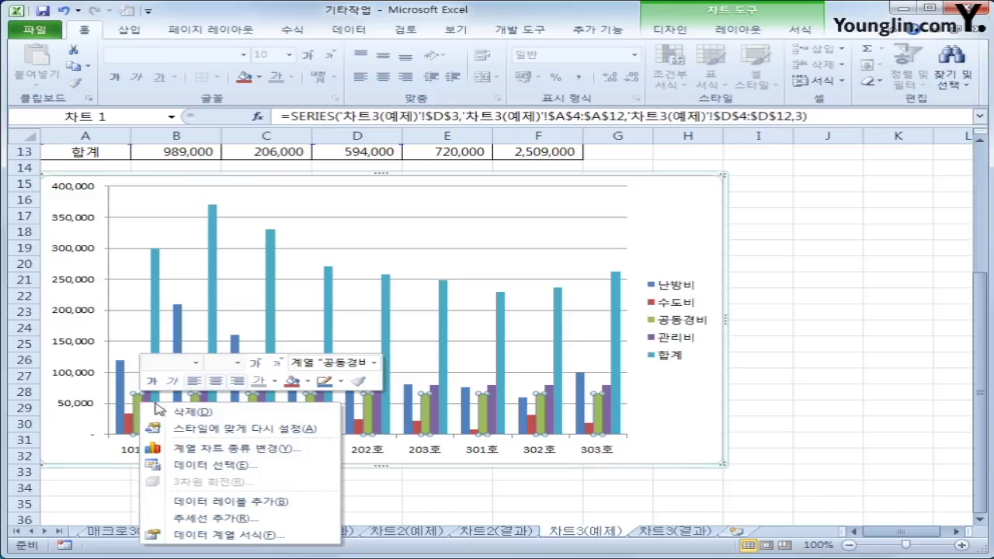
click(196, 412)
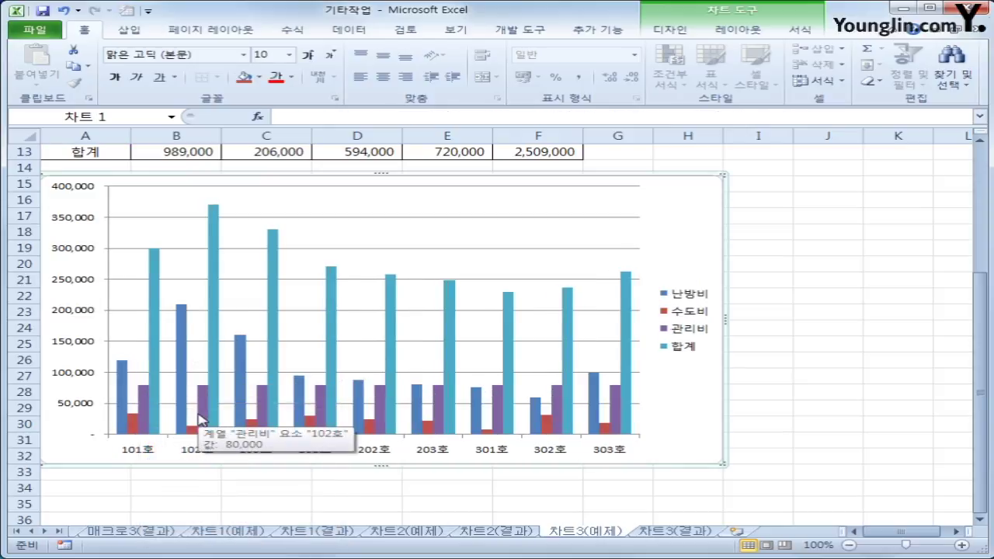
click(145, 403)
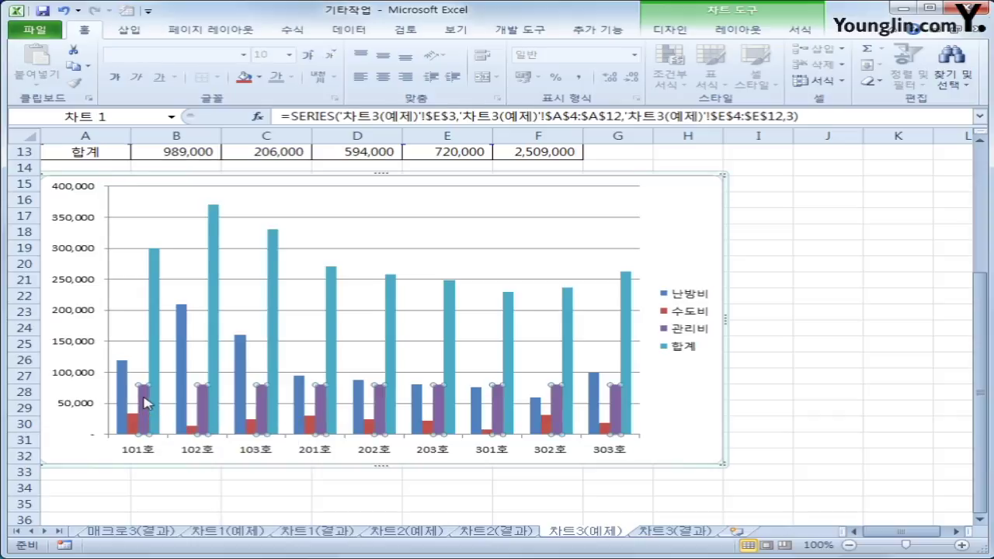
right_click(145, 403)
click(239, 413)
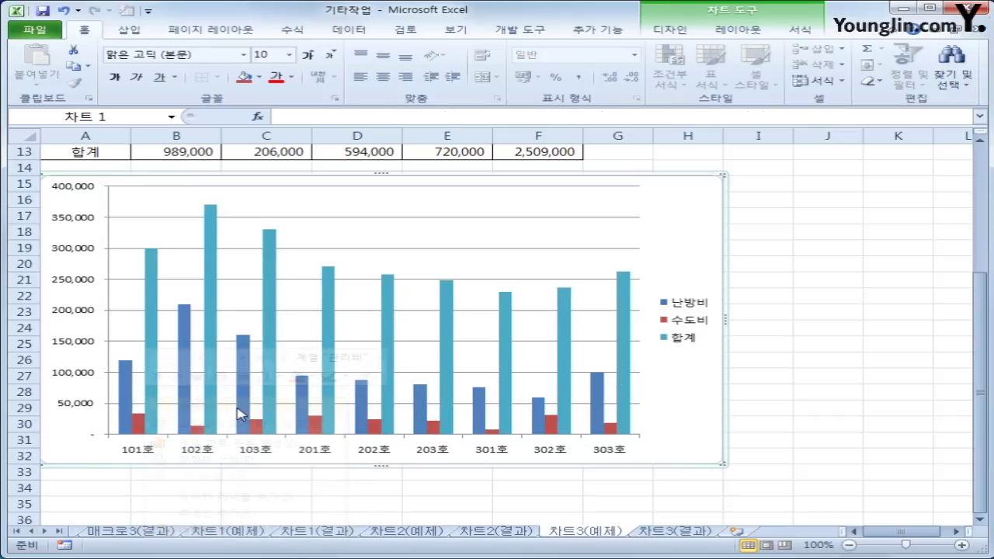
Change the chart type of the 합계 series to a line with markers (꺾은선형).
mouse_move(239, 413)
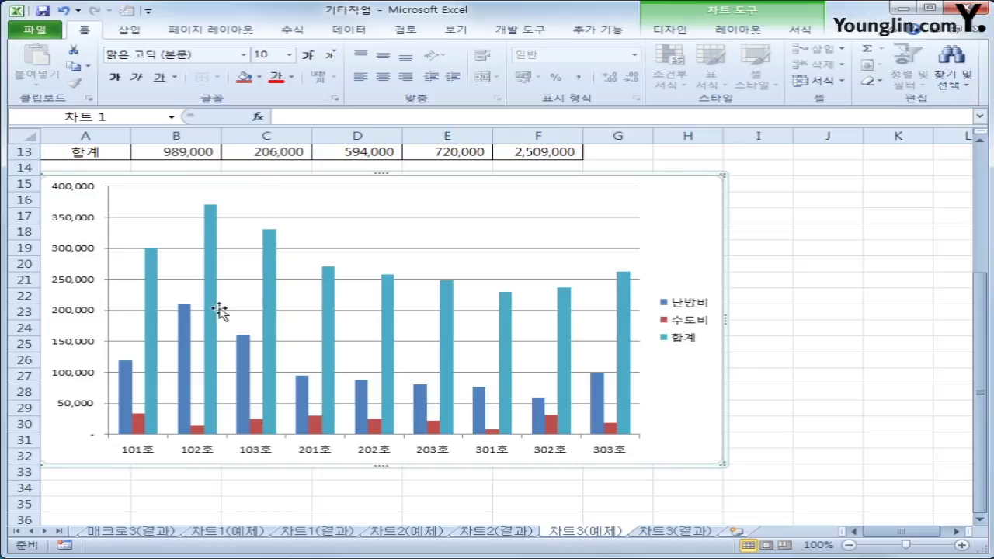
click(215, 228)
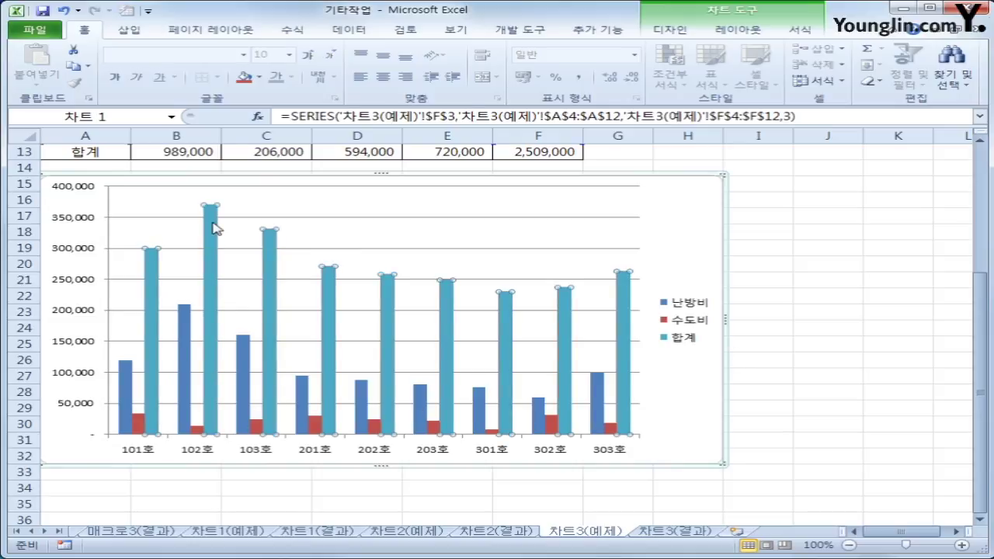
right_click(215, 228)
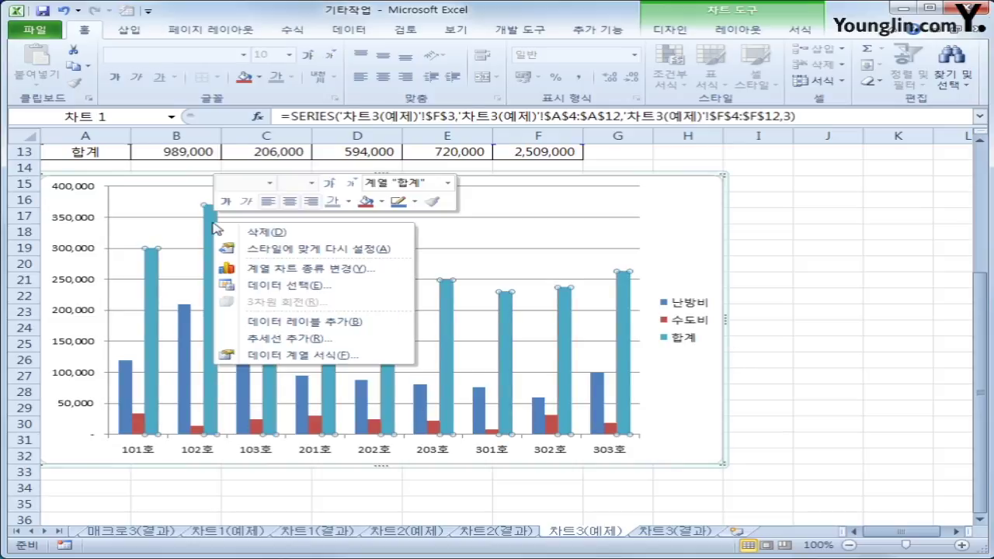
click(388, 269)
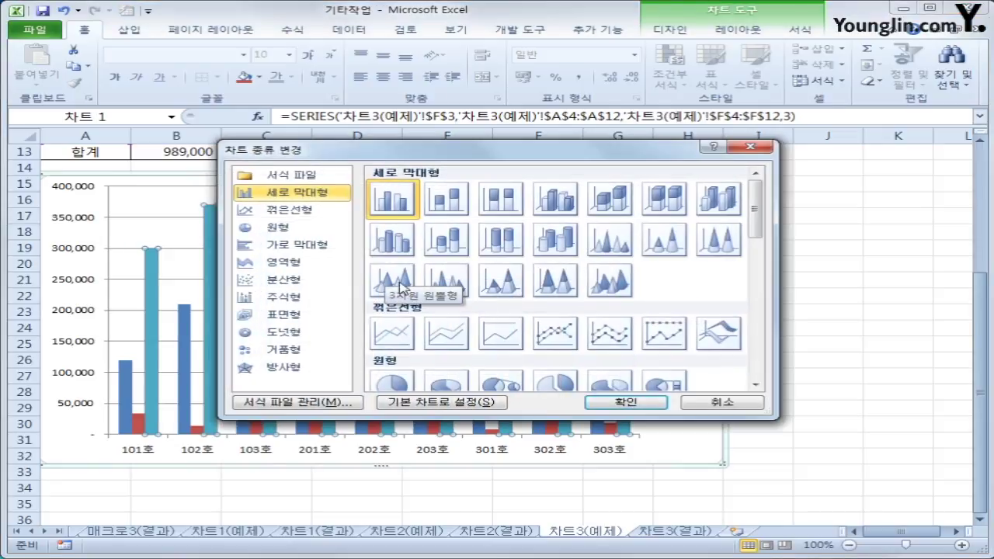
click(556, 332)
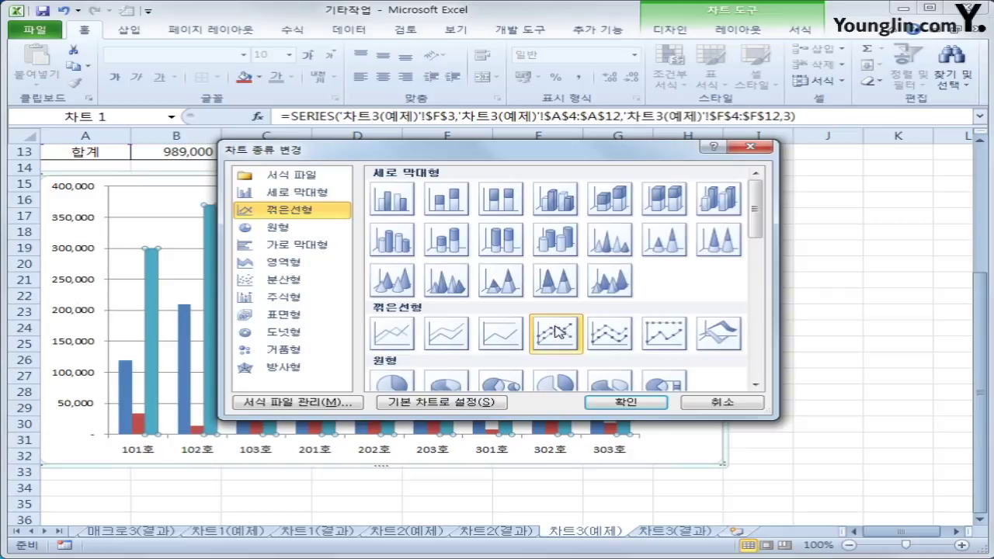
click(630, 402)
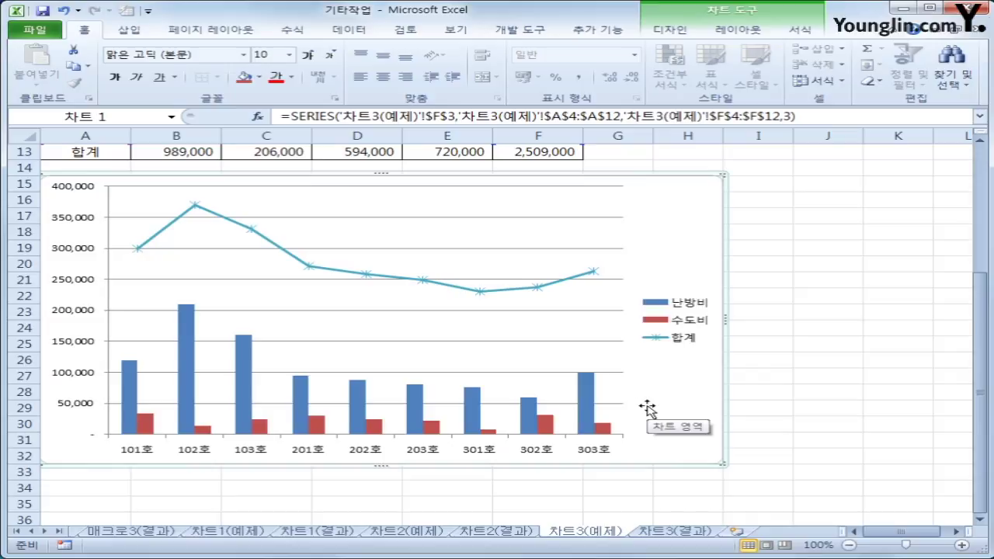
Plot the 합계 line series on the secondary axis (보조 축) and close the series formatting.
click(196, 211)
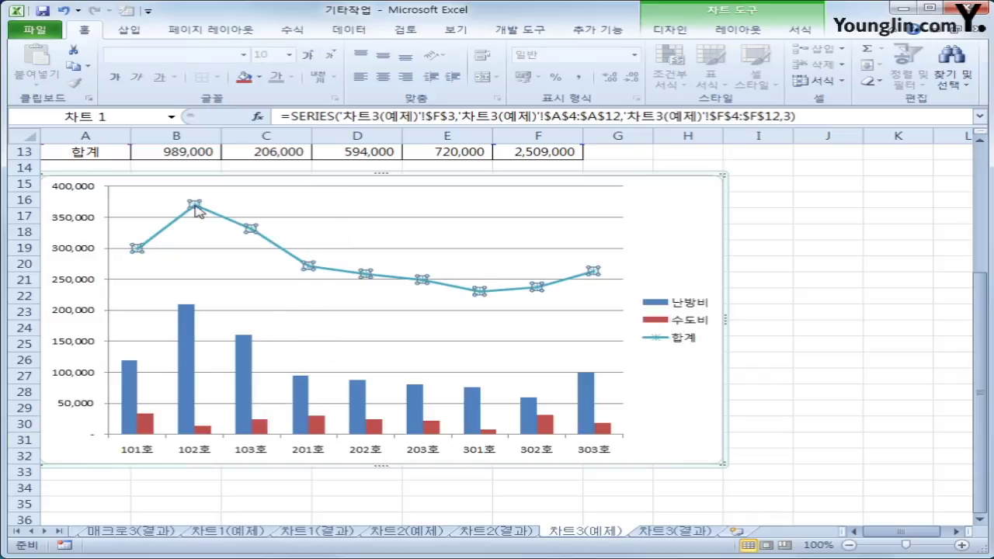
right_click(196, 212)
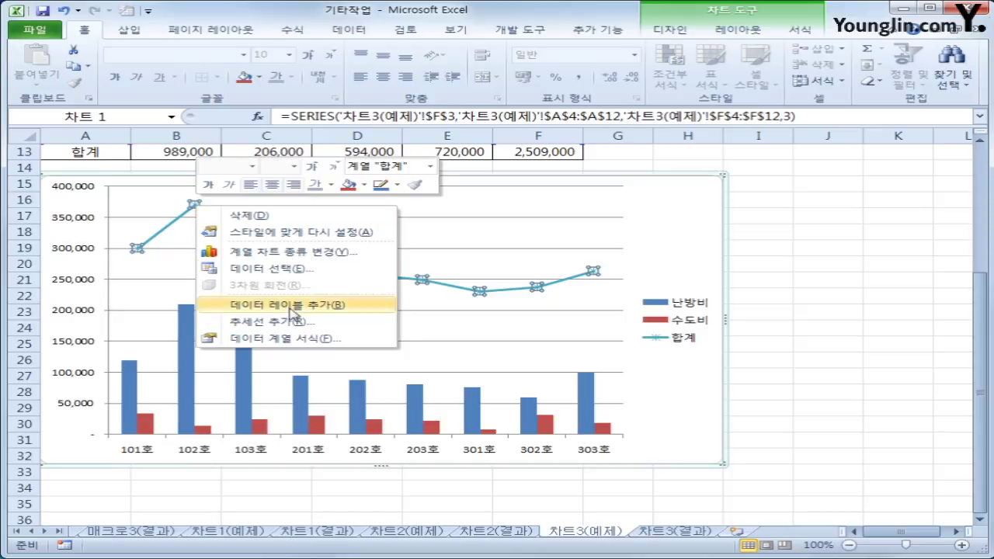
click(309, 342)
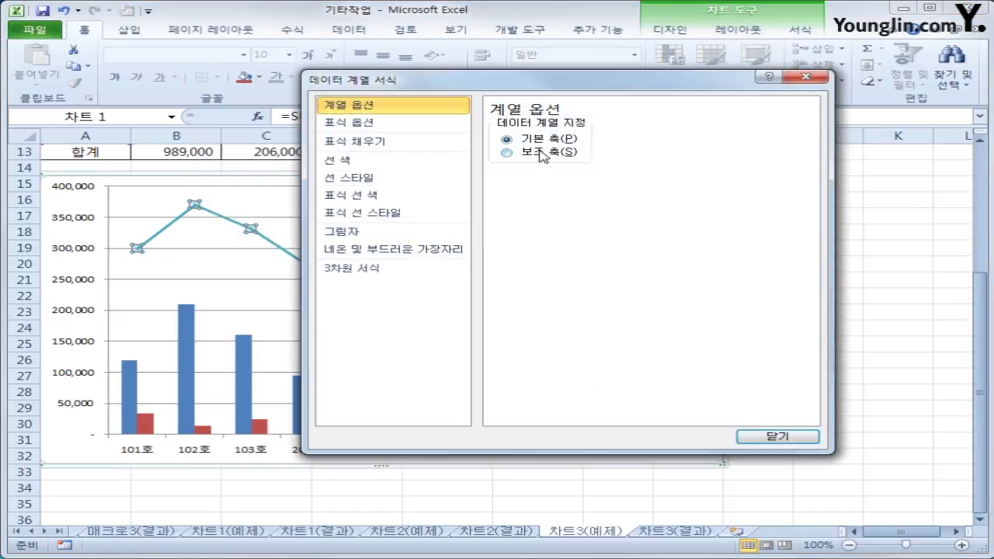
click(543, 153)
click(777, 437)
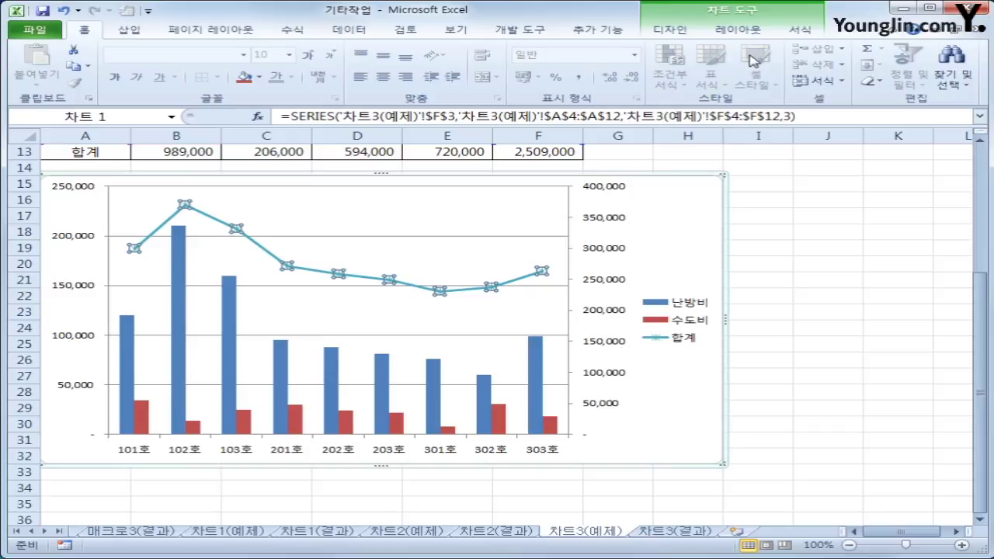
Add a chart title above the chart (차트 위) reading "아파트 관리비 부과내역".
click(745, 30)
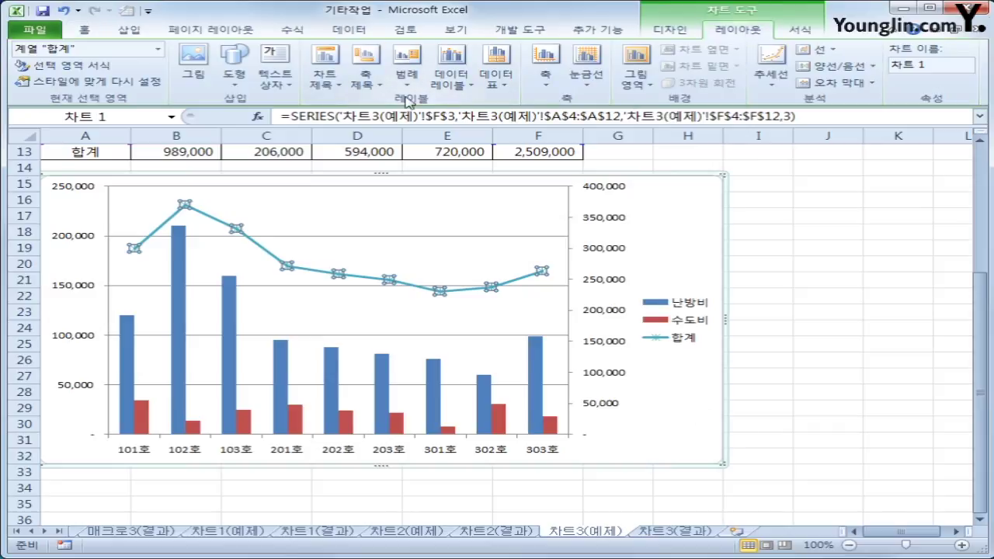
click(326, 91)
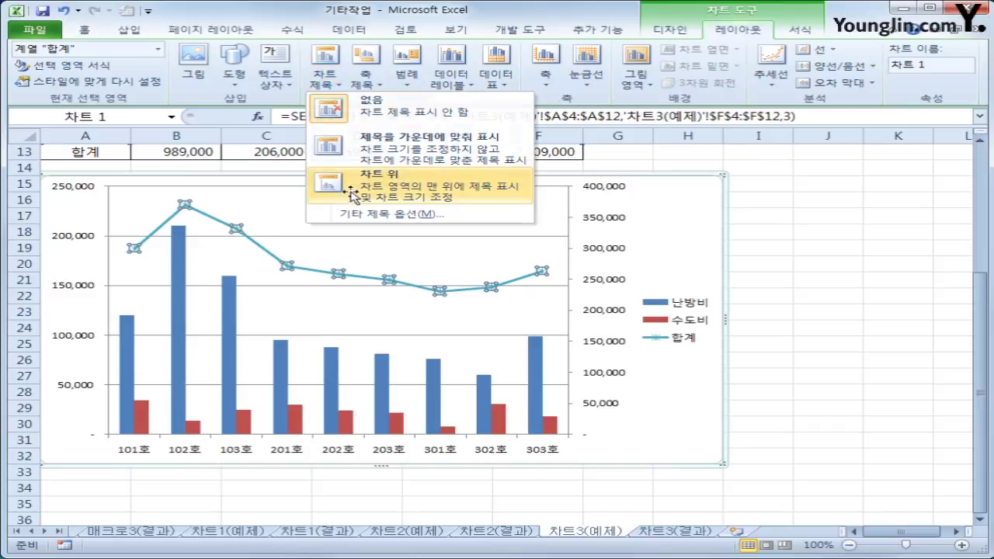
click(349, 198)
drag(333, 198, 426, 208)
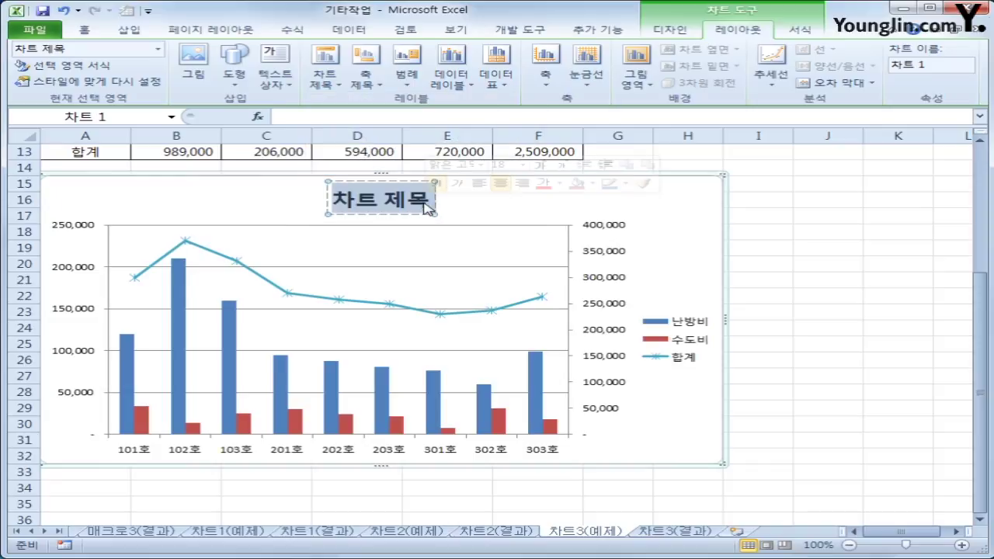
text(아파트)
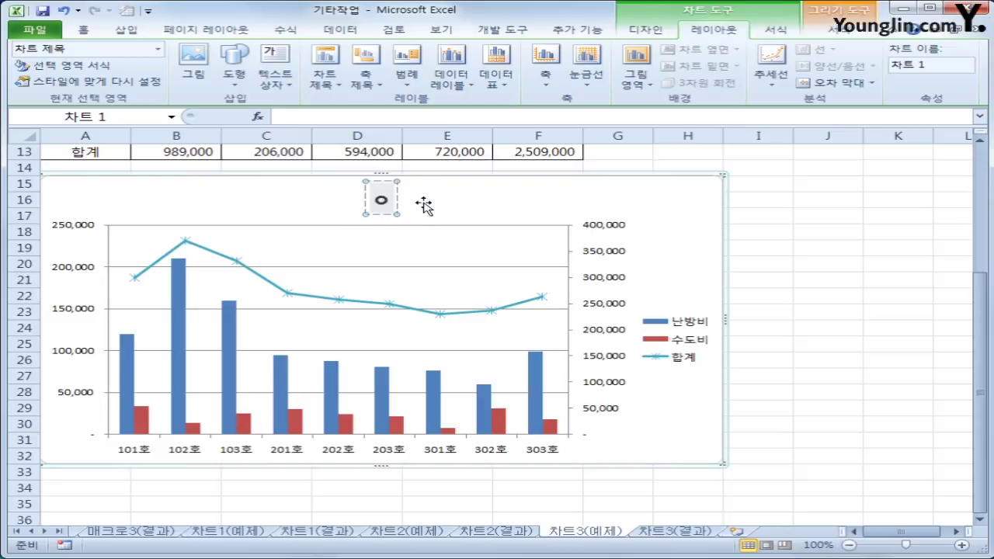
text( 관)
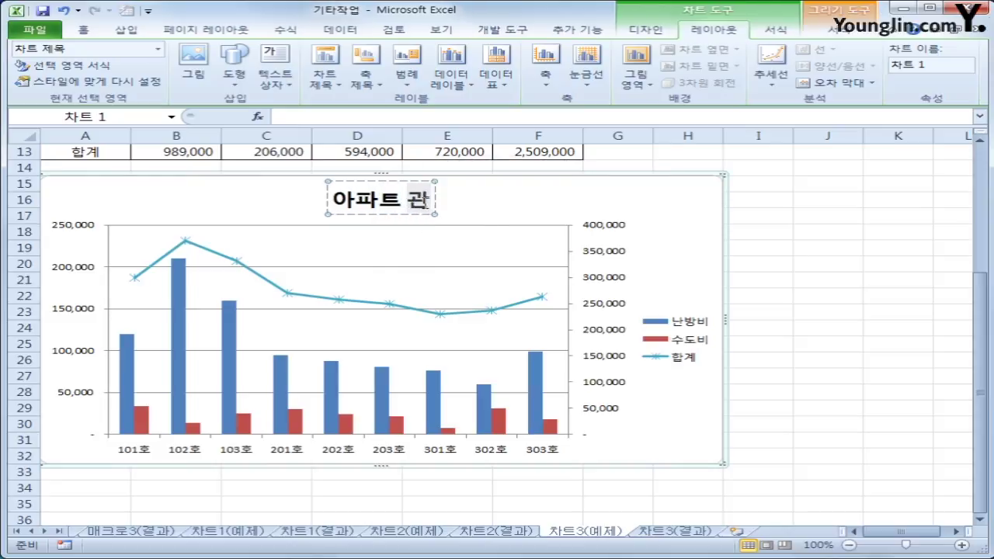
text(리비 부과내역)
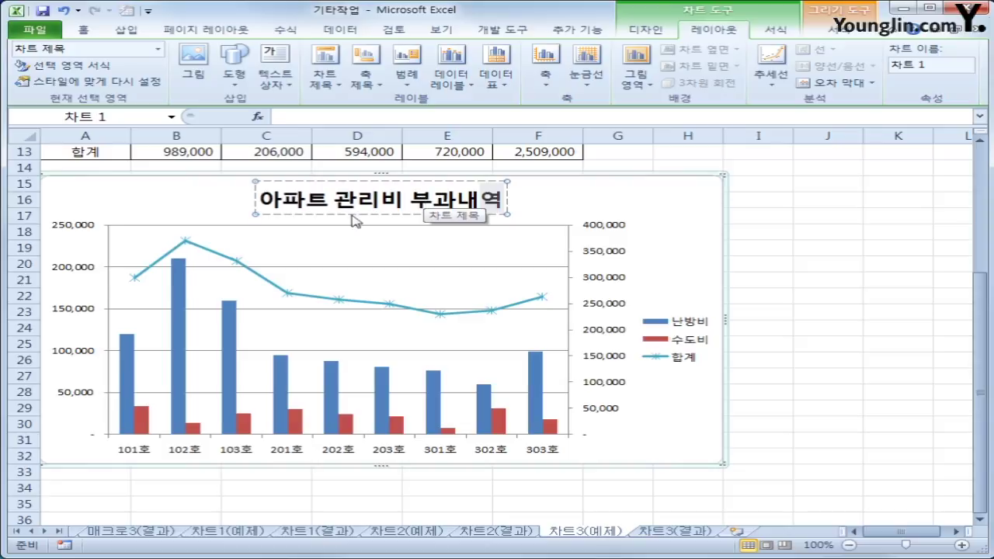
Set the chart title's font size to 15.
click(403, 184)
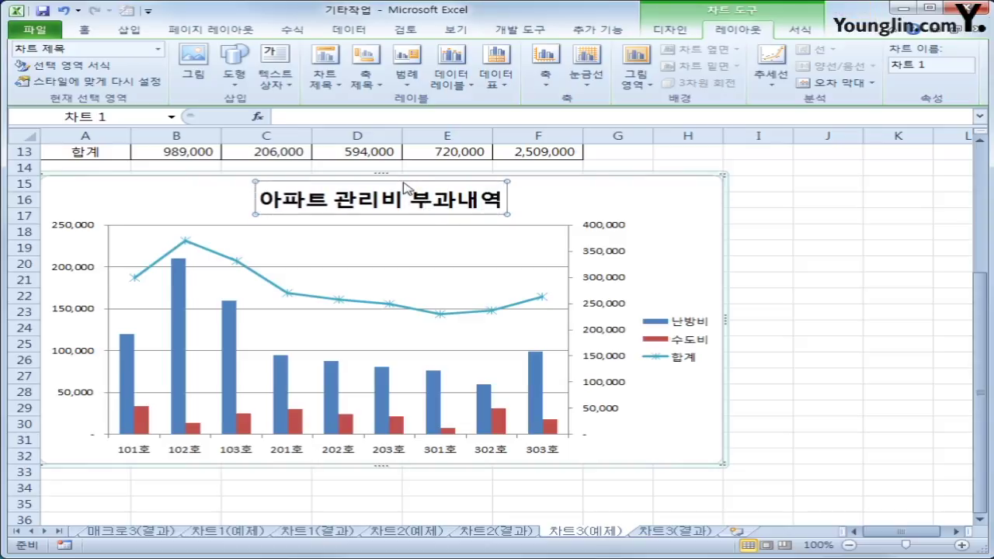
right_click(402, 184)
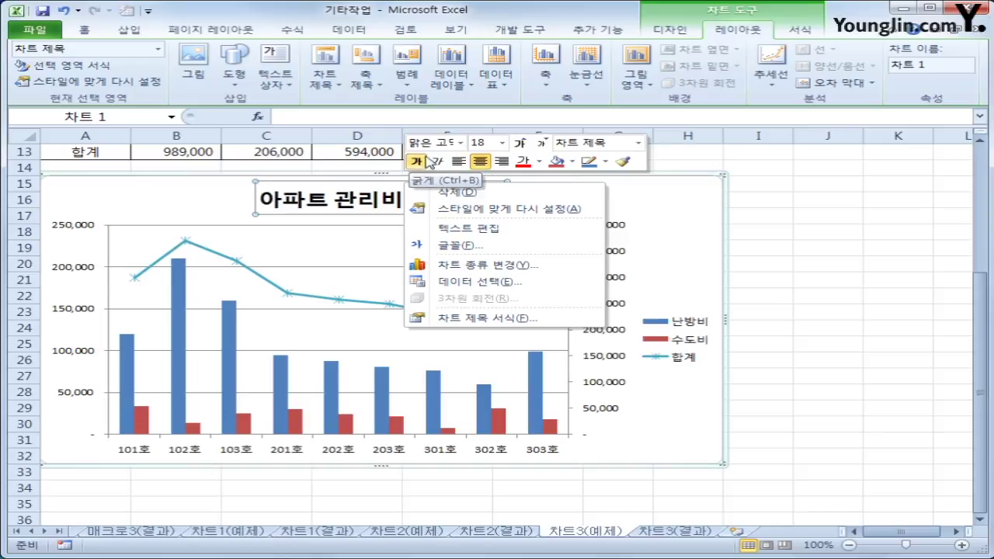
click(502, 143)
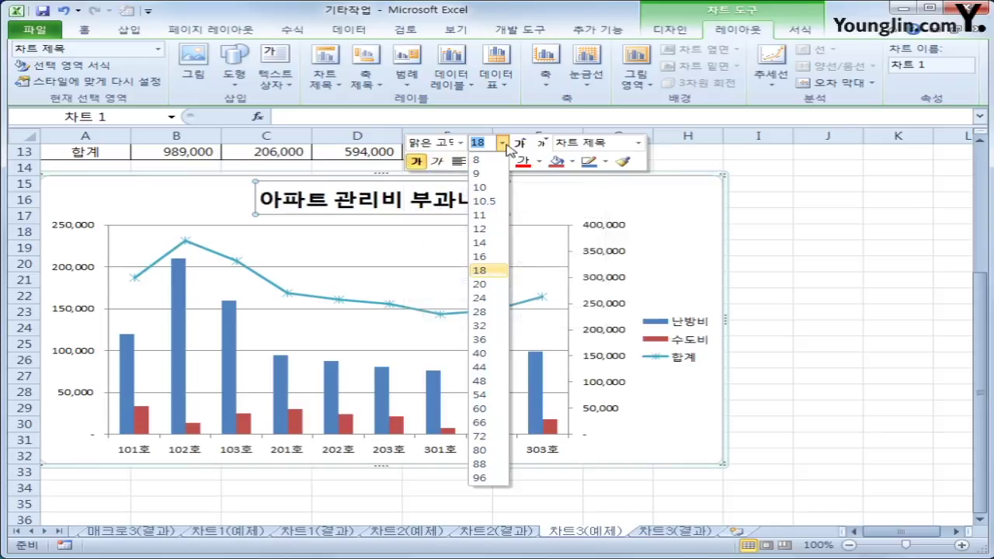
click(492, 243)
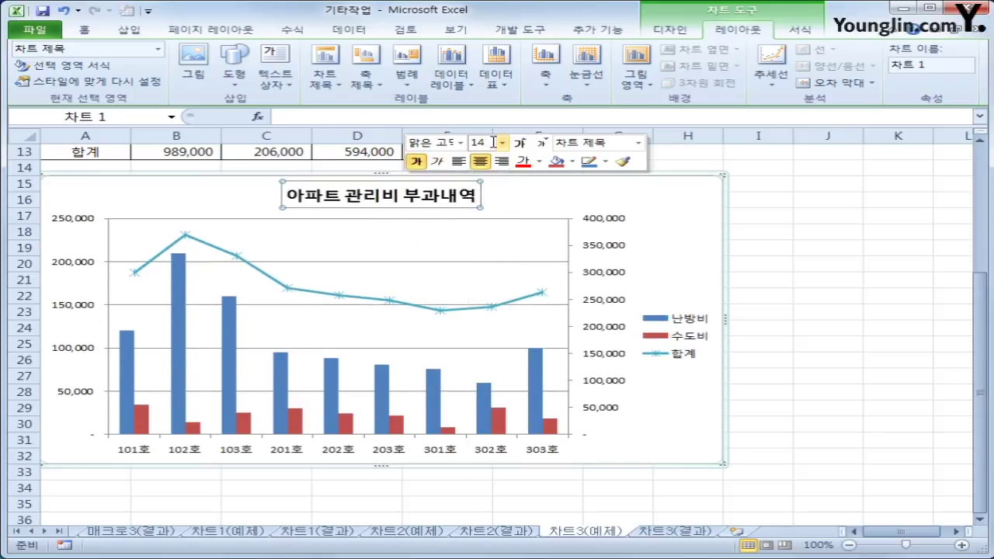
click(472, 142)
text(15)
key(Return)
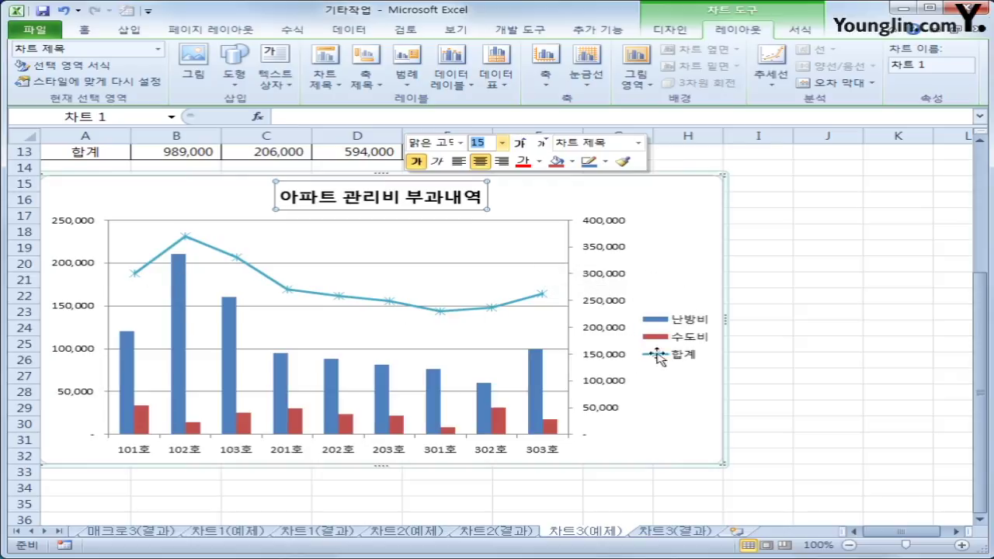
Add a secondary vertical axis title with vertical text (세로 제목) reading "합계".
click(367, 91)
mouse_move(388, 155)
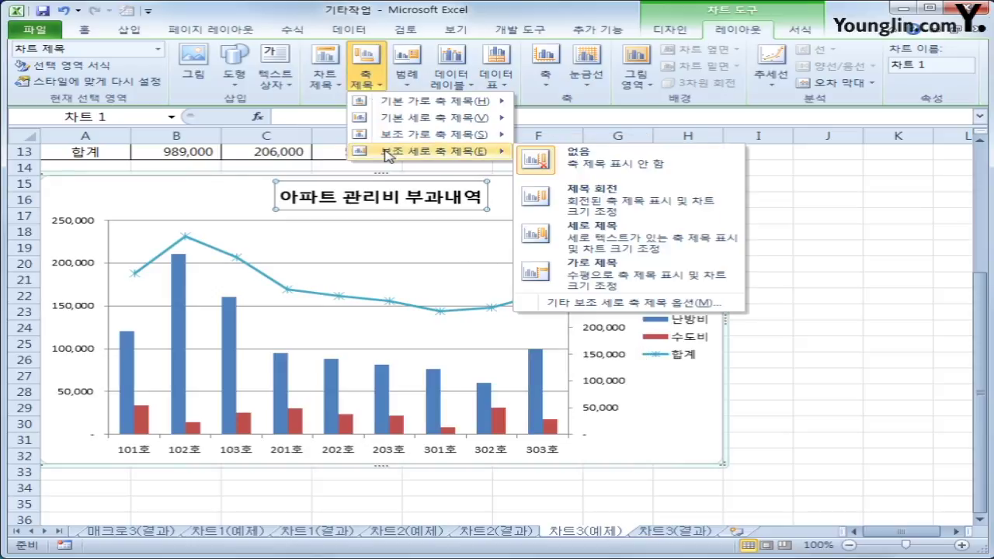
click(609, 234)
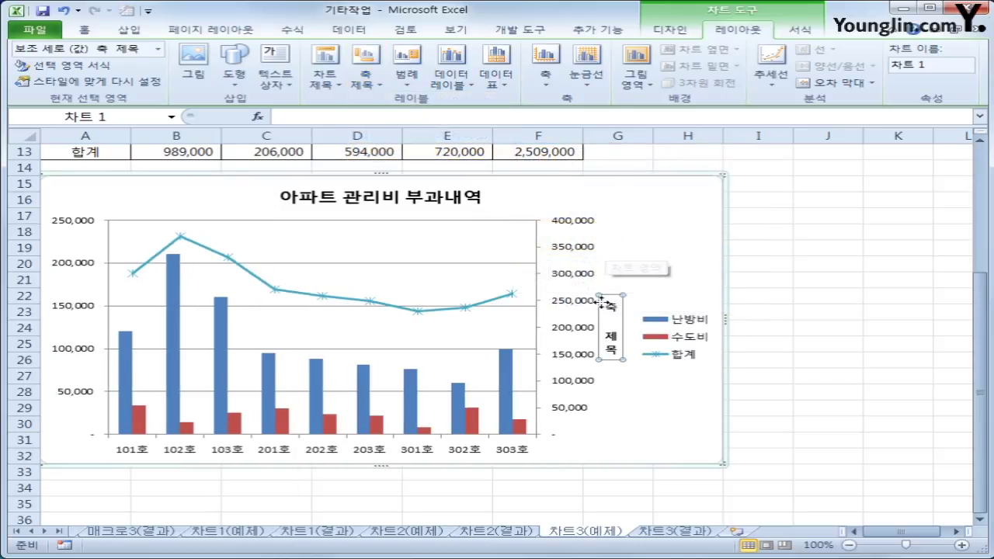
drag(611, 303, 617, 351)
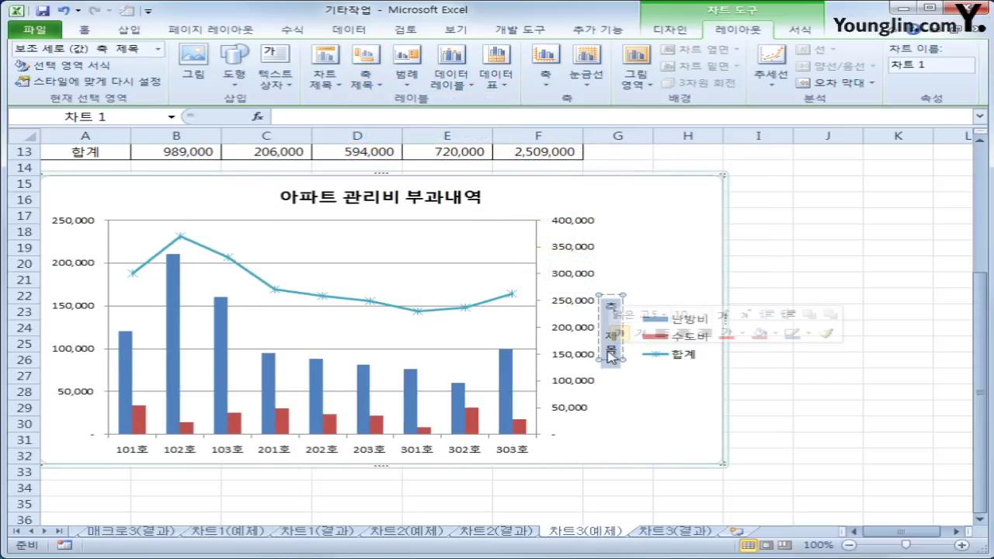
text(합계)
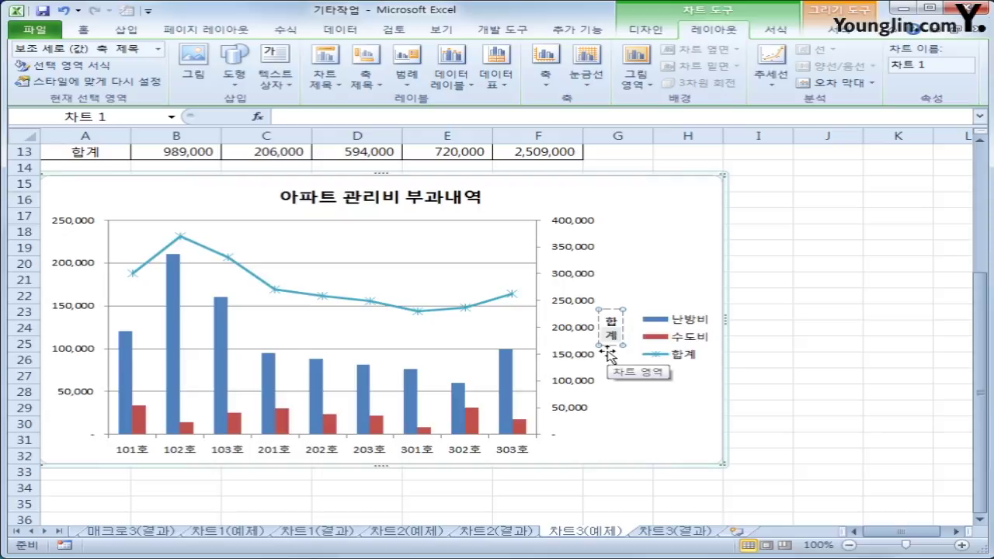
Set the display unit (표시 단위) of the chart's secondary vertical axis to 10000 and close the axis formatting.
click(566, 248)
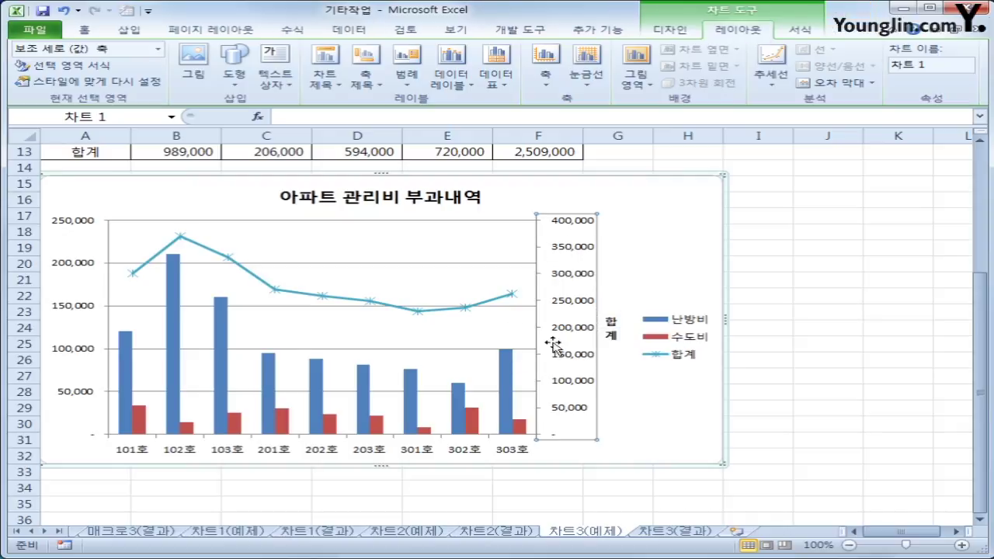
right_click(566, 252)
click(621, 399)
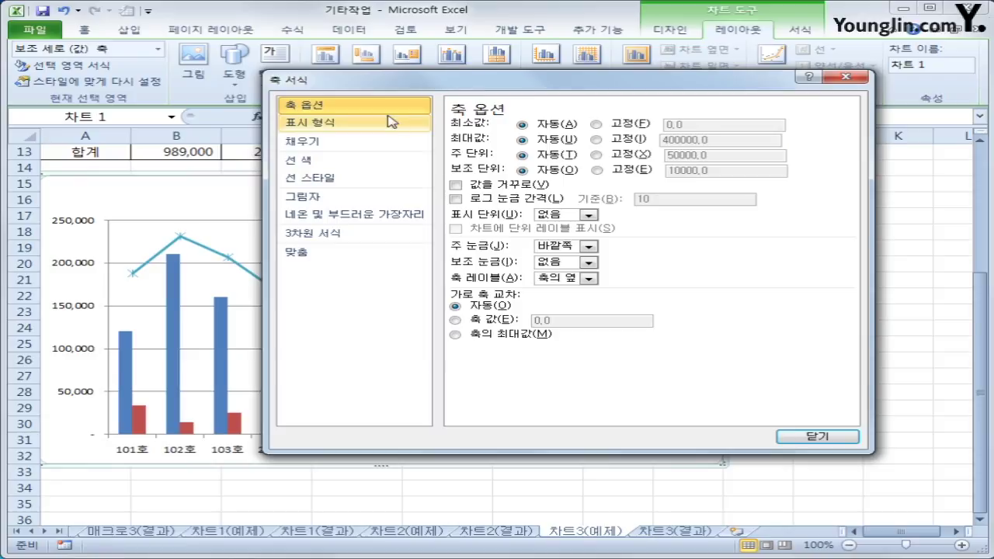
click(588, 215)
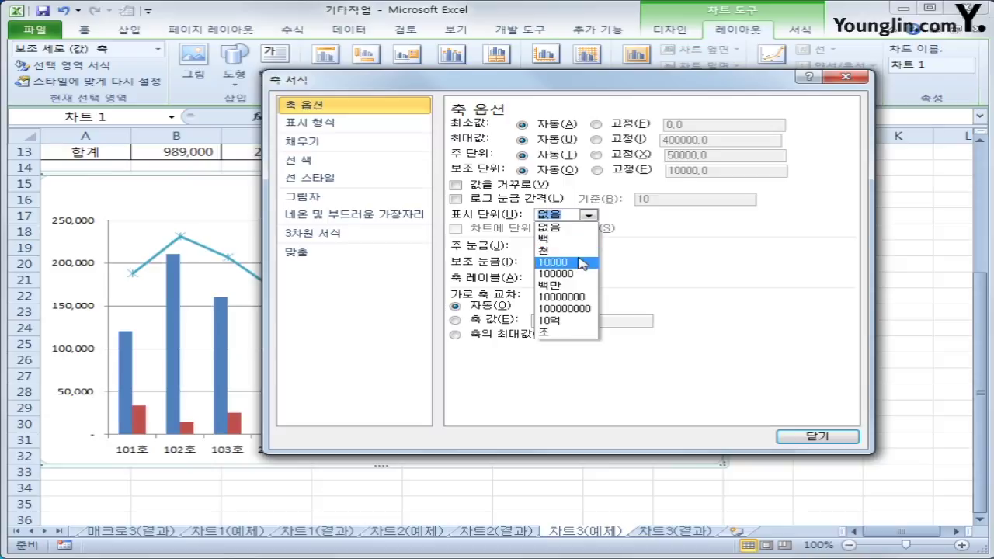
click(582, 263)
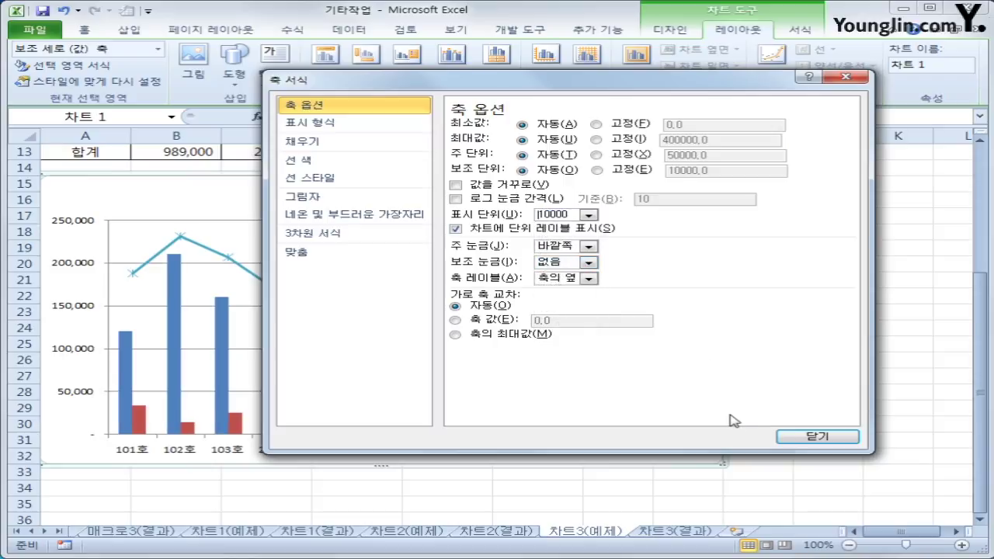
click(817, 437)
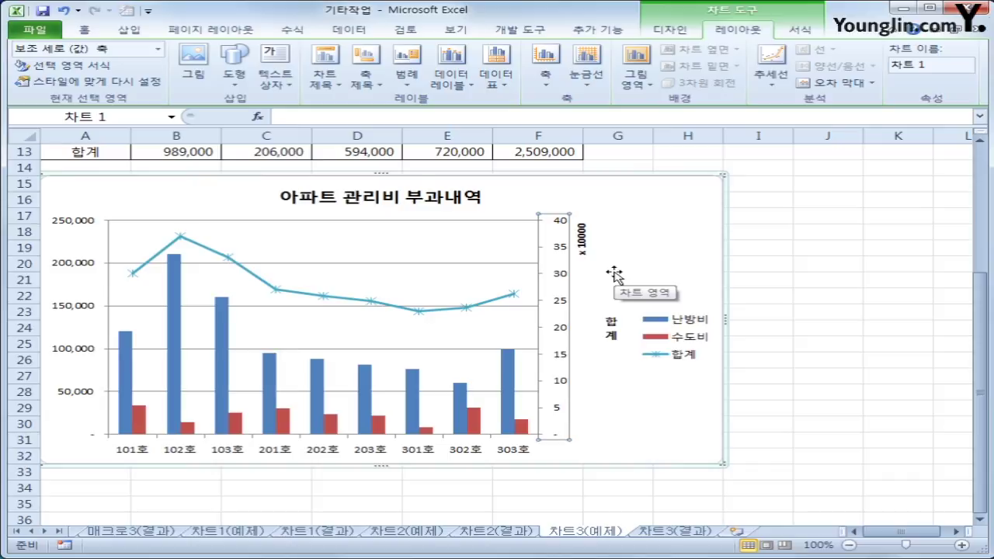
Draw a line callout (설명선 3) about 3.44 cm wide and 1.16 cm high beside the 102호 columns, containing the text "최고사용량".
click(142, 29)
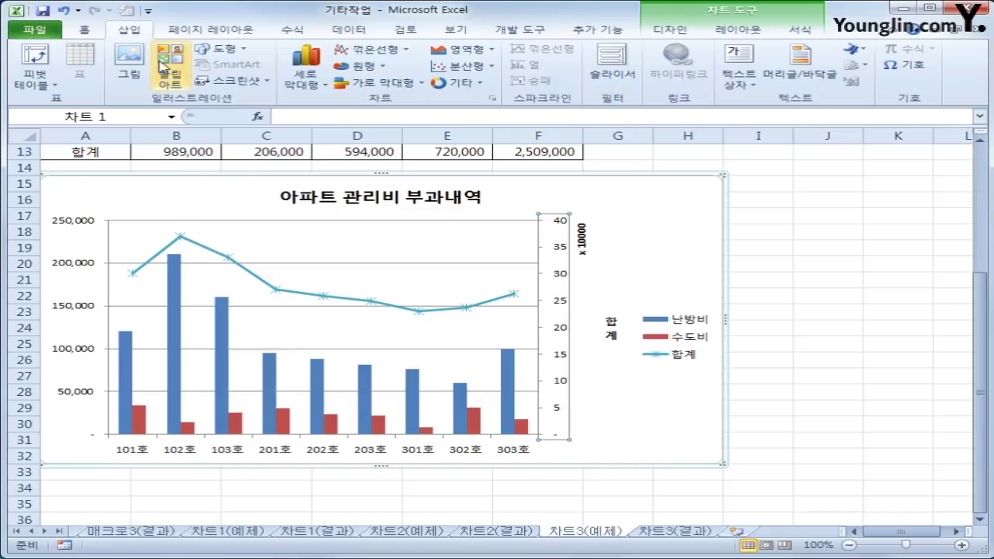
click(221, 48)
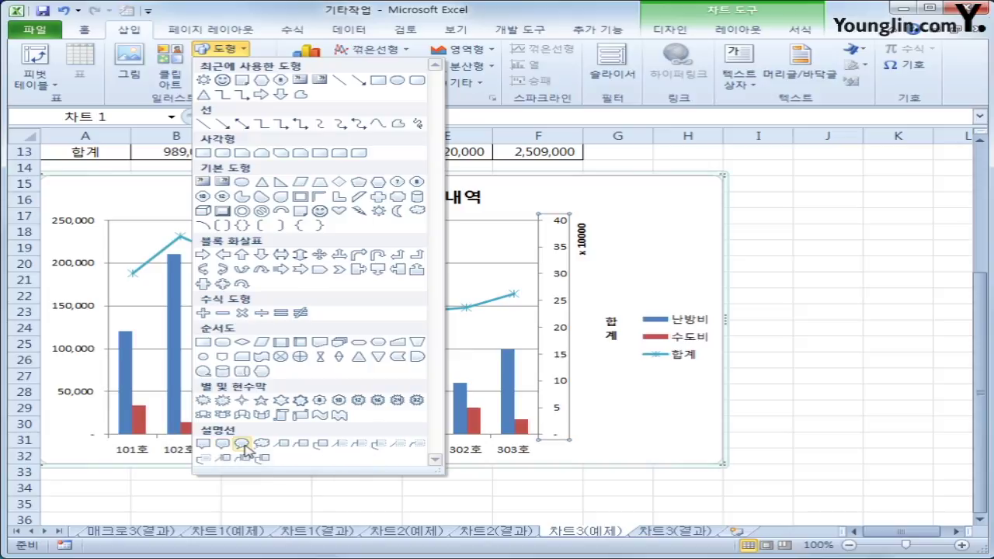
click(319, 446)
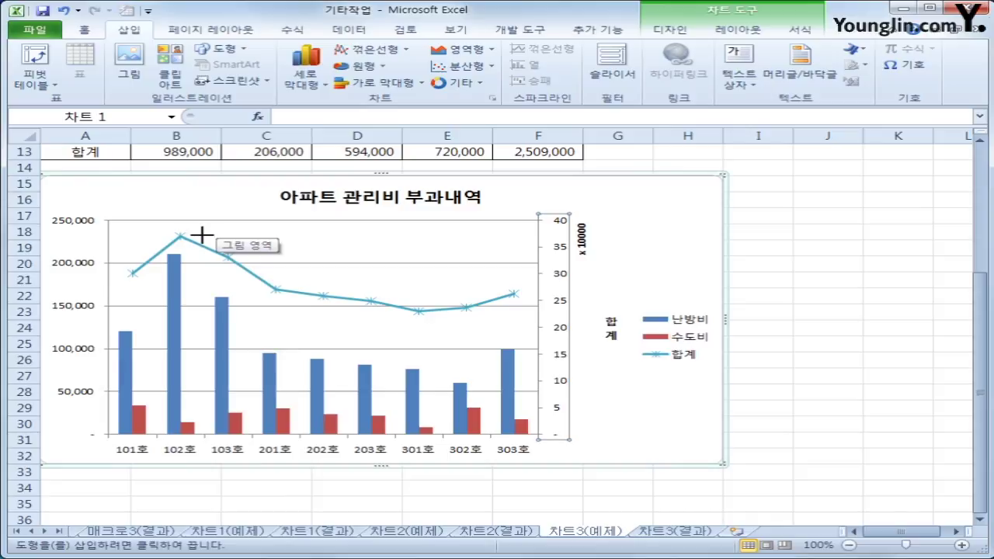
drag(201, 235, 330, 267)
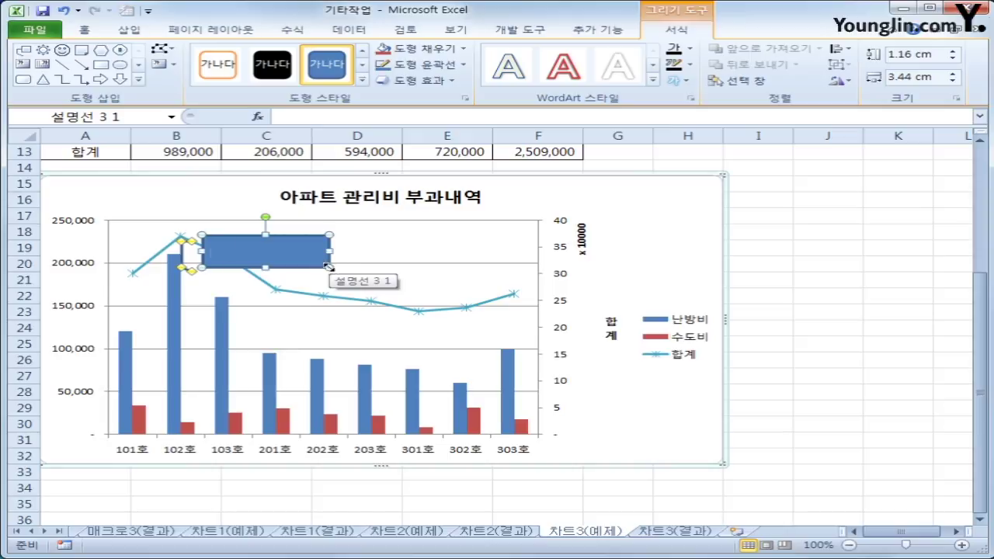
text(최곳)
text(사용량)
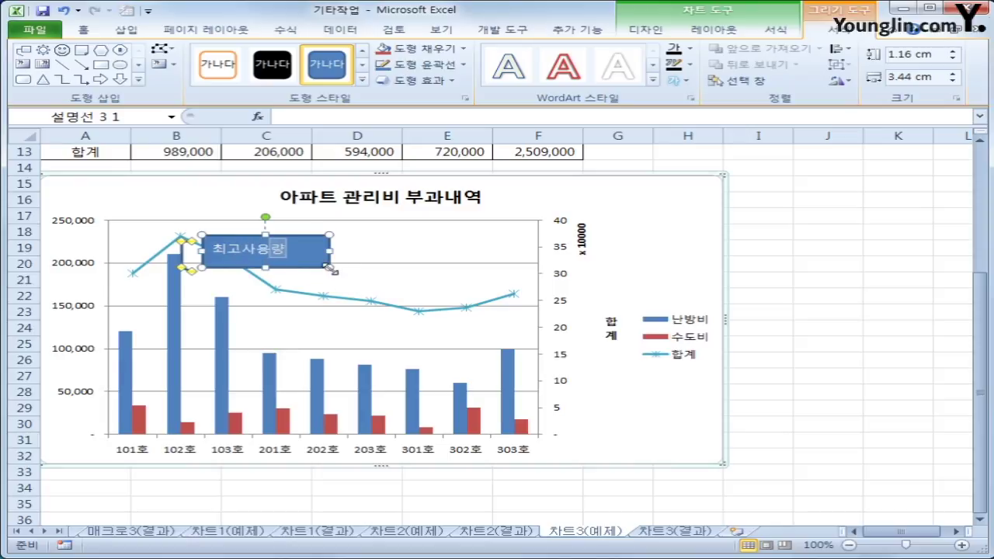
Shrink the callout to about 2.54 by 1.09 cm, shift it slightly right, and point its leader line at the 102호 난방비 column.
drag(329, 268, 296, 265)
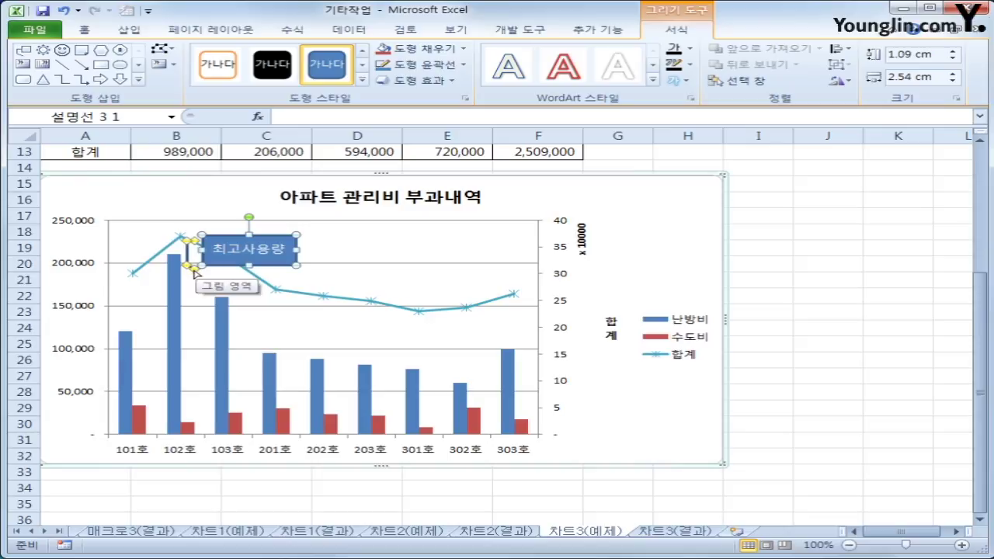
drag(194, 271, 177, 284)
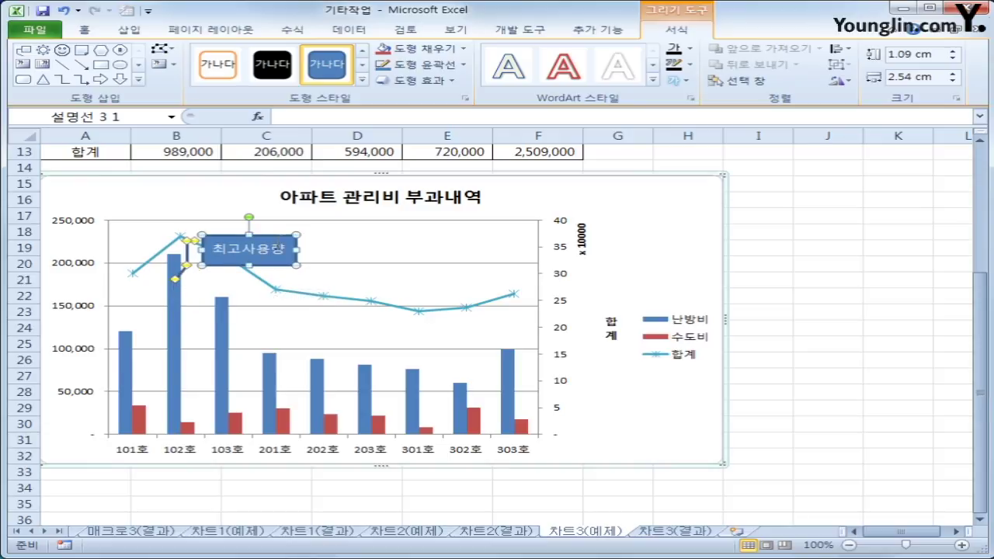
drag(287, 236, 292, 233)
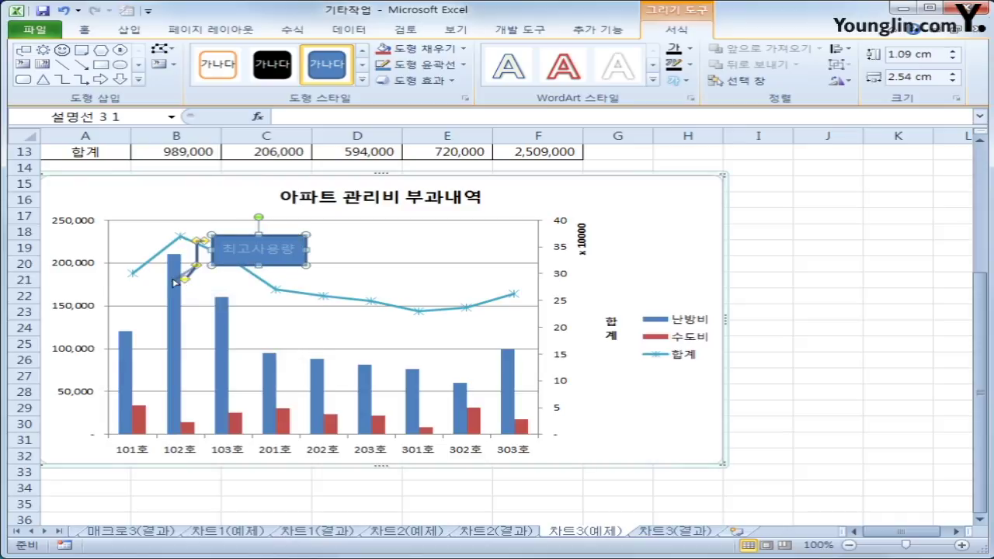
drag(176, 283, 176, 283)
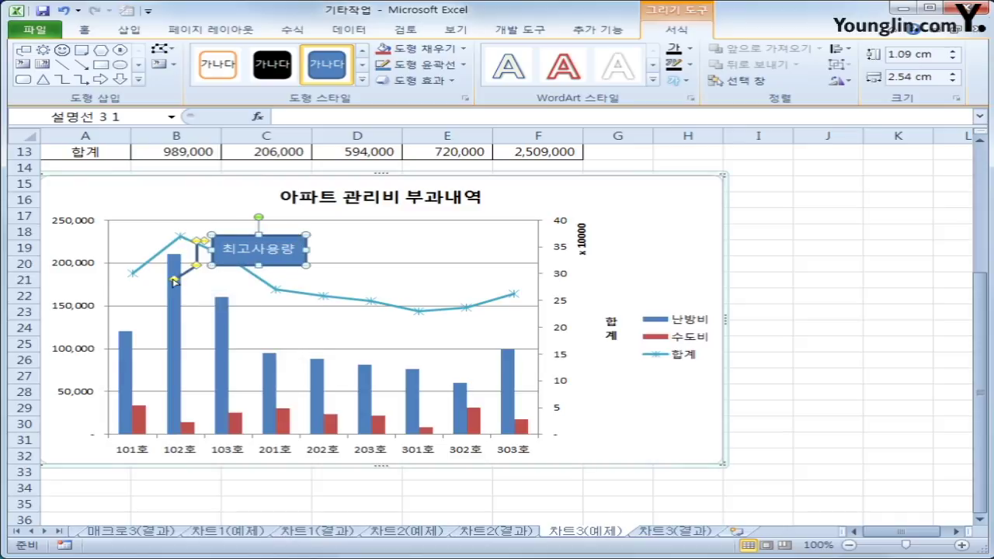
drag(273, 237, 296, 237)
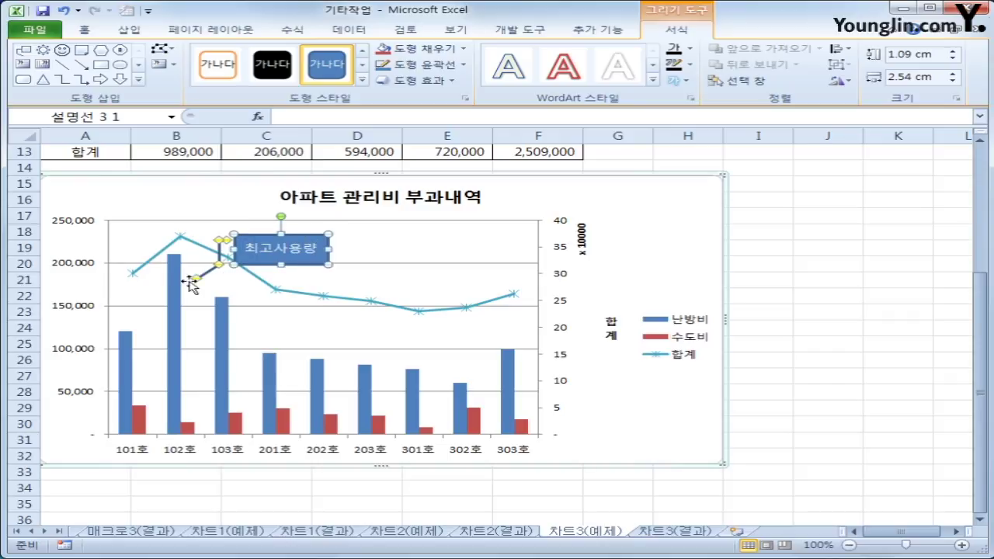
drag(192, 281, 174, 286)
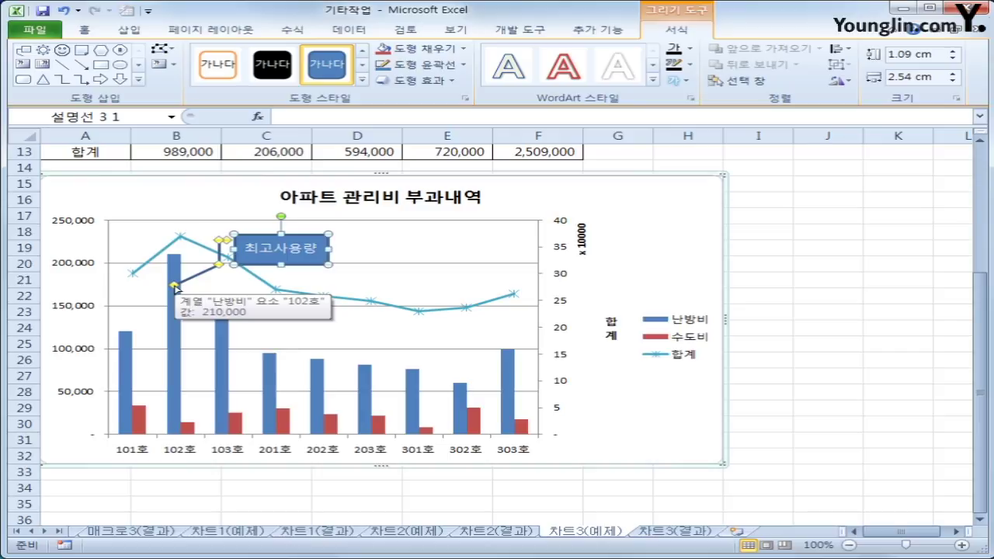
Turn on resizing the callout shape to fit its text (도형을 텍스트 크기에 맞춤), close the formatting and deselect the chart.
right_click(301, 236)
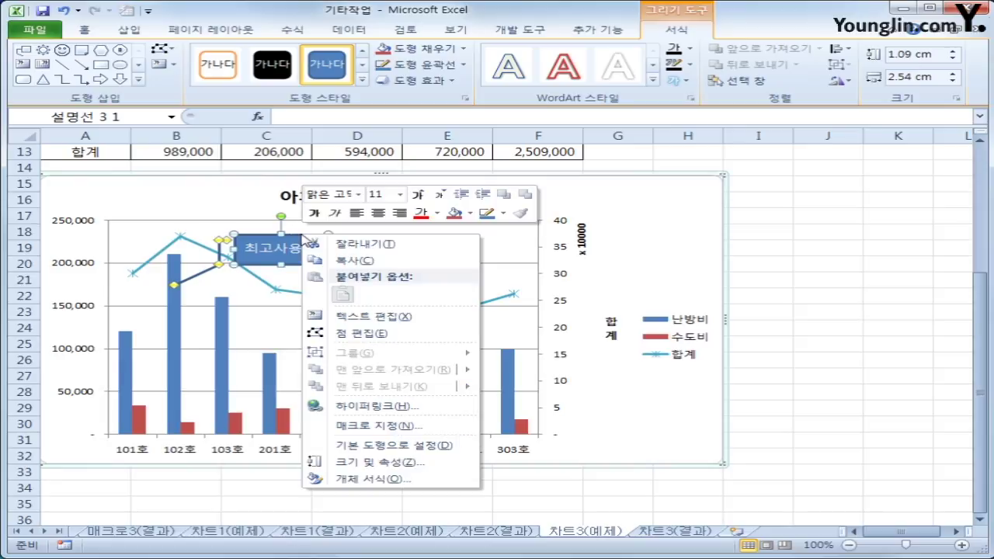
click(372, 478)
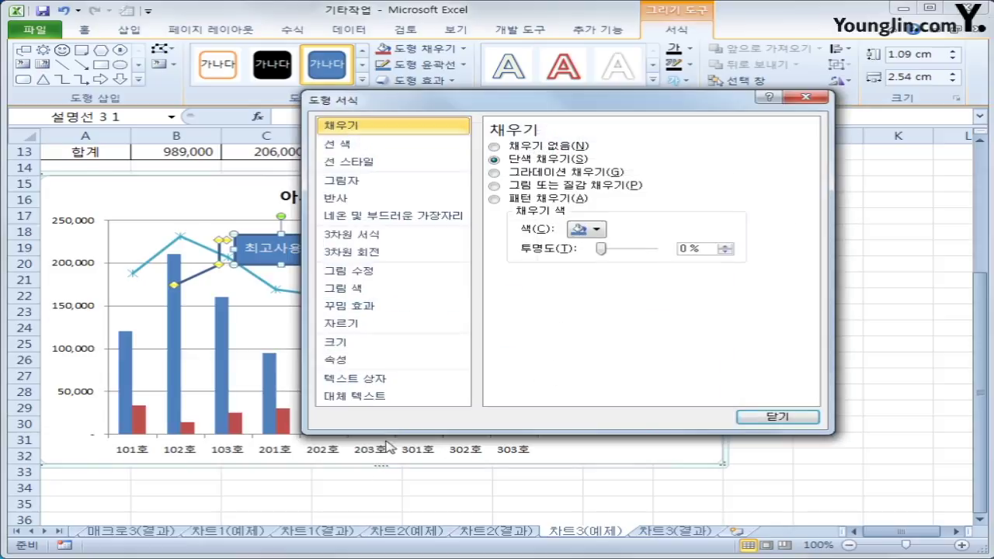
drag(567, 108, 631, 93)
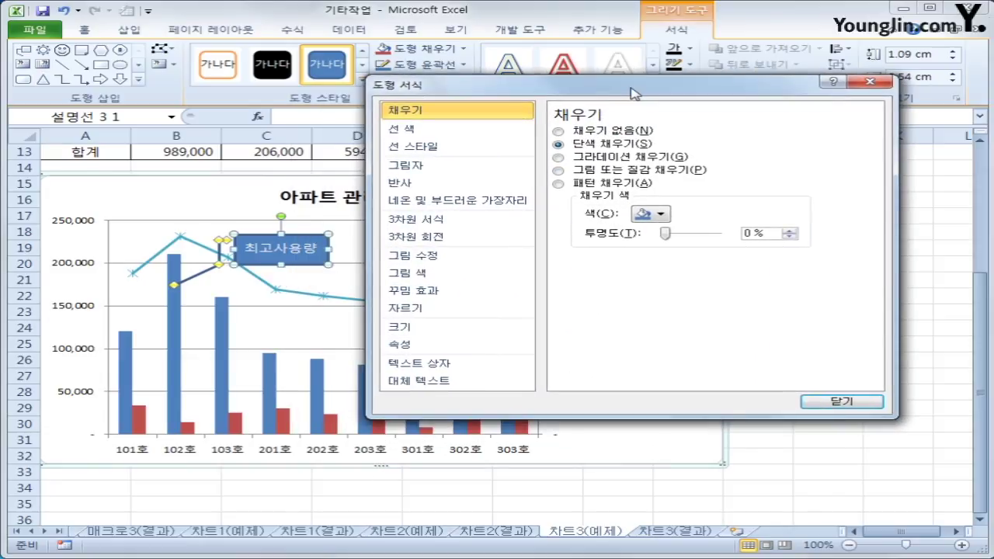
click(407, 368)
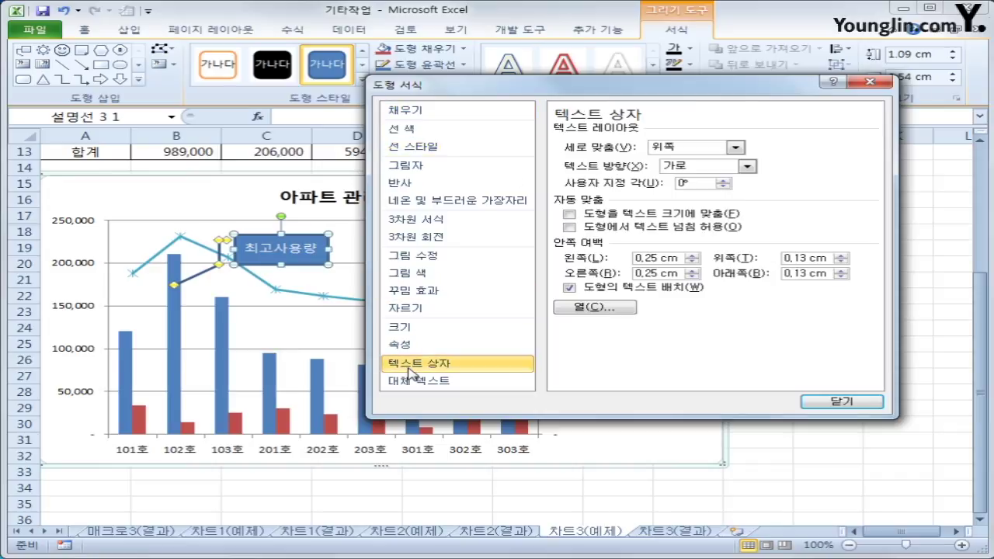
click(614, 216)
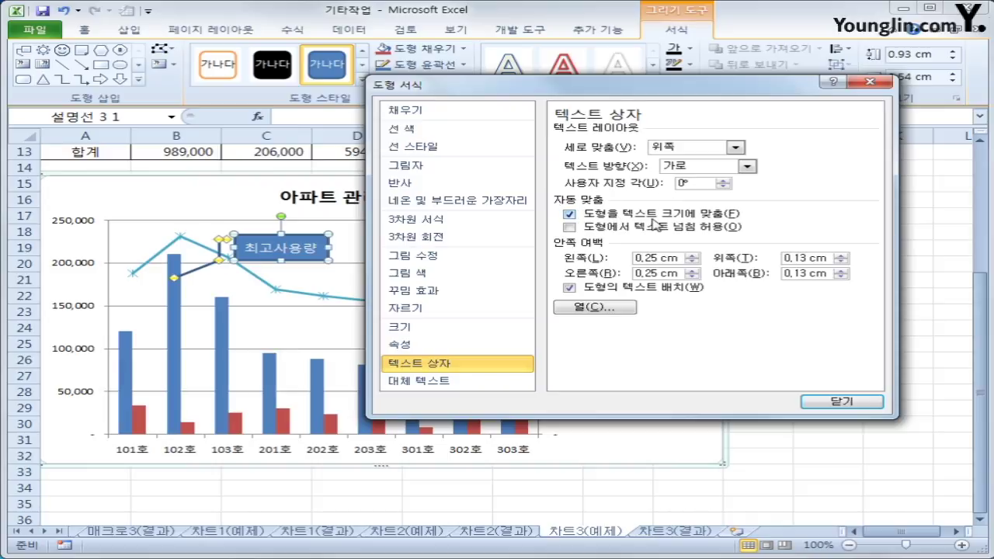
click(814, 401)
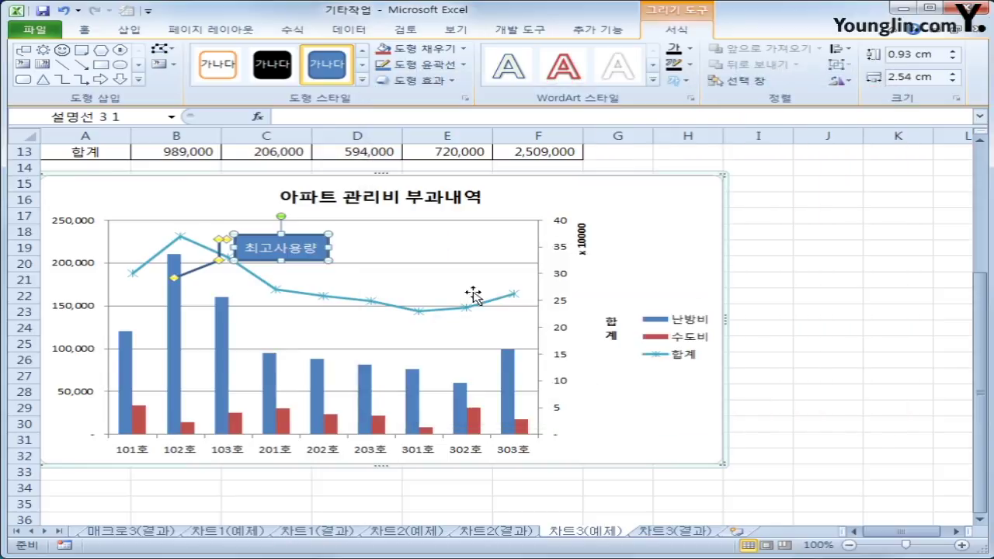
click(790, 248)
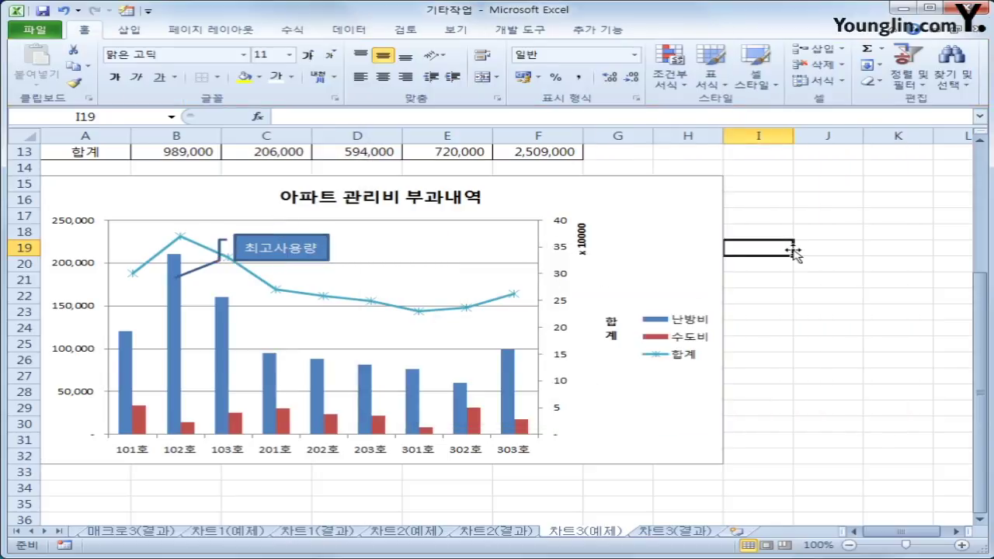